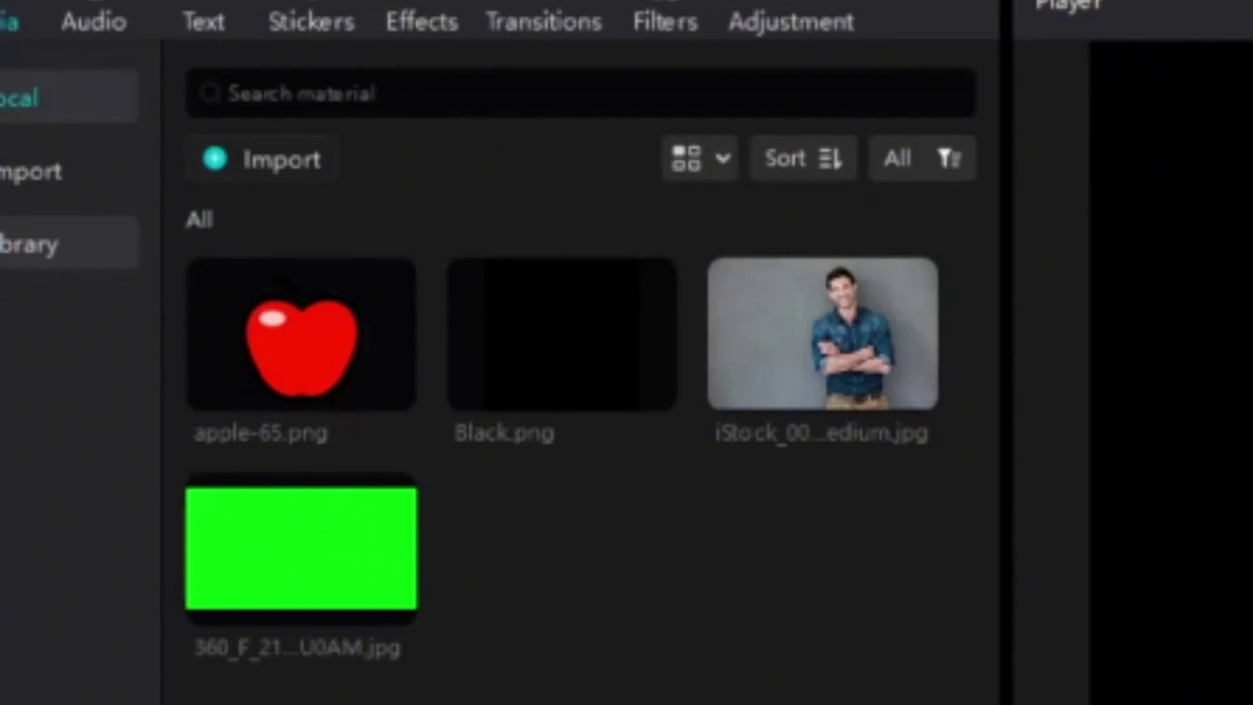
Add Black.png and apple-65.png to the timeline, enlarging the apple slightly.
click(661, 392)
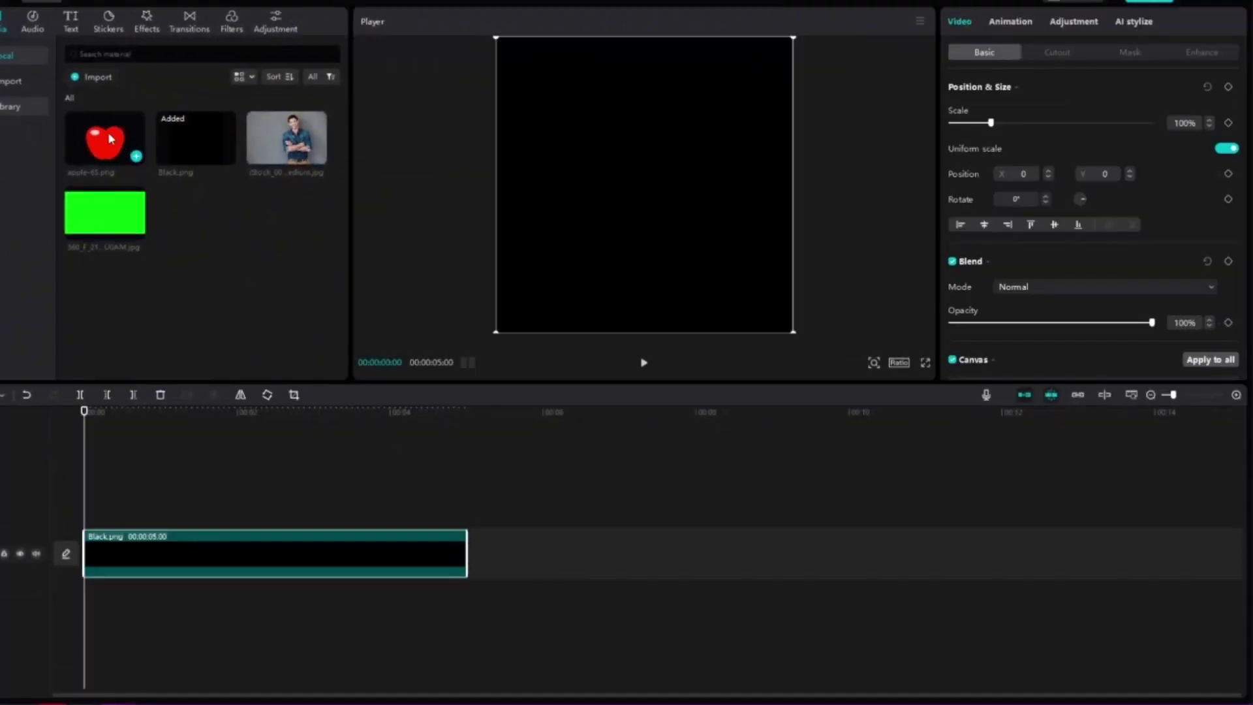
drag(110, 139, 88, 508)
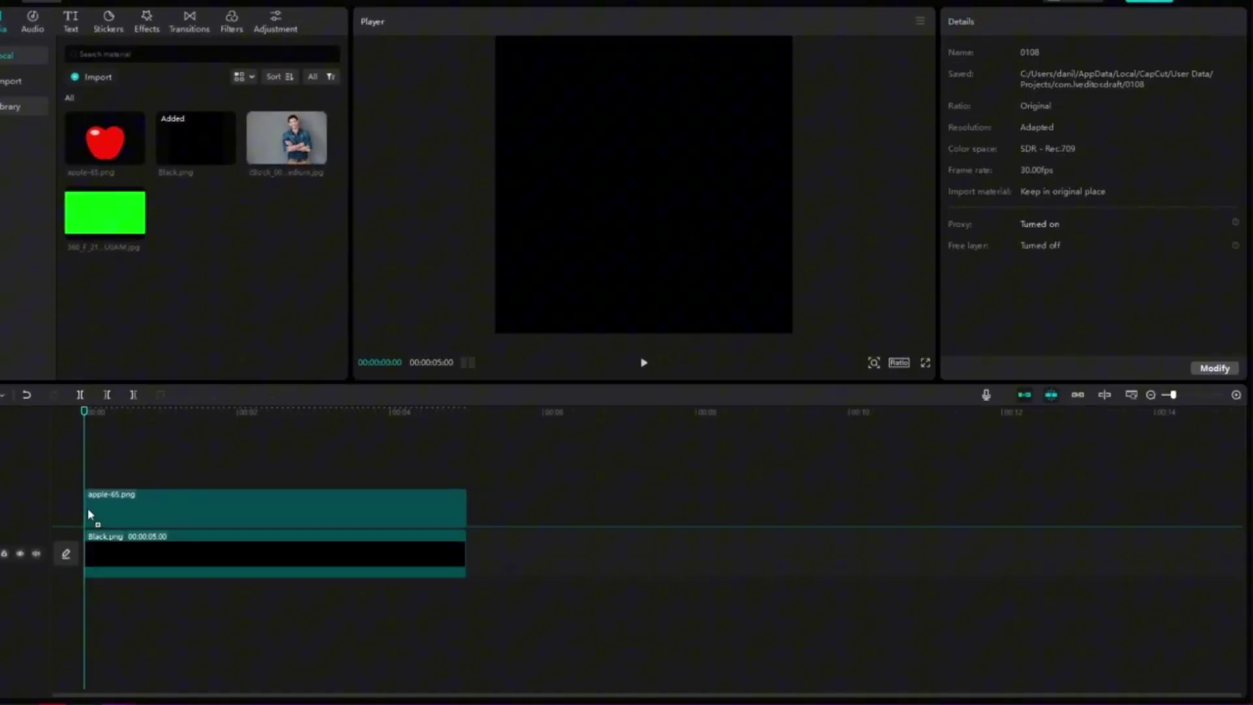
drag(792, 331, 793, 329)
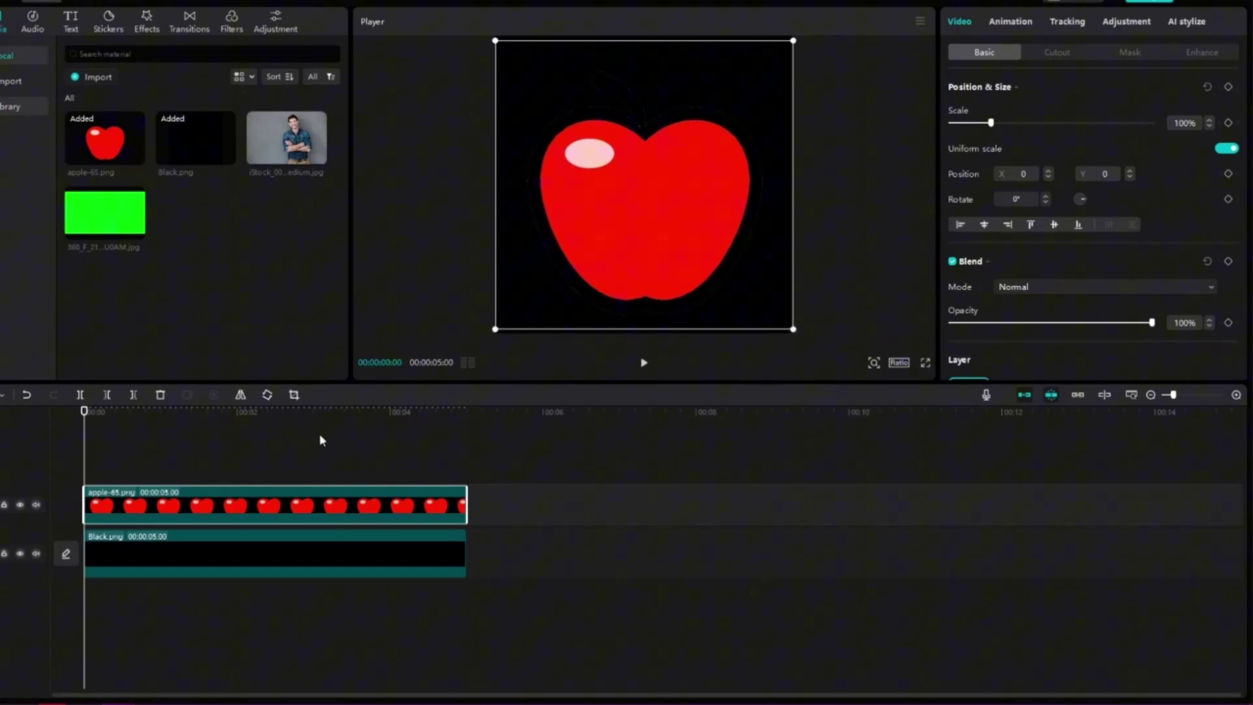
Split the apple clip at 2:20, add the green screen image on top, and make the apple Layer 1.
mouse_move(85, 452)
mouse_down()
mouse_move(302, 456)
mouse_move(288, 454)
mouse_up()
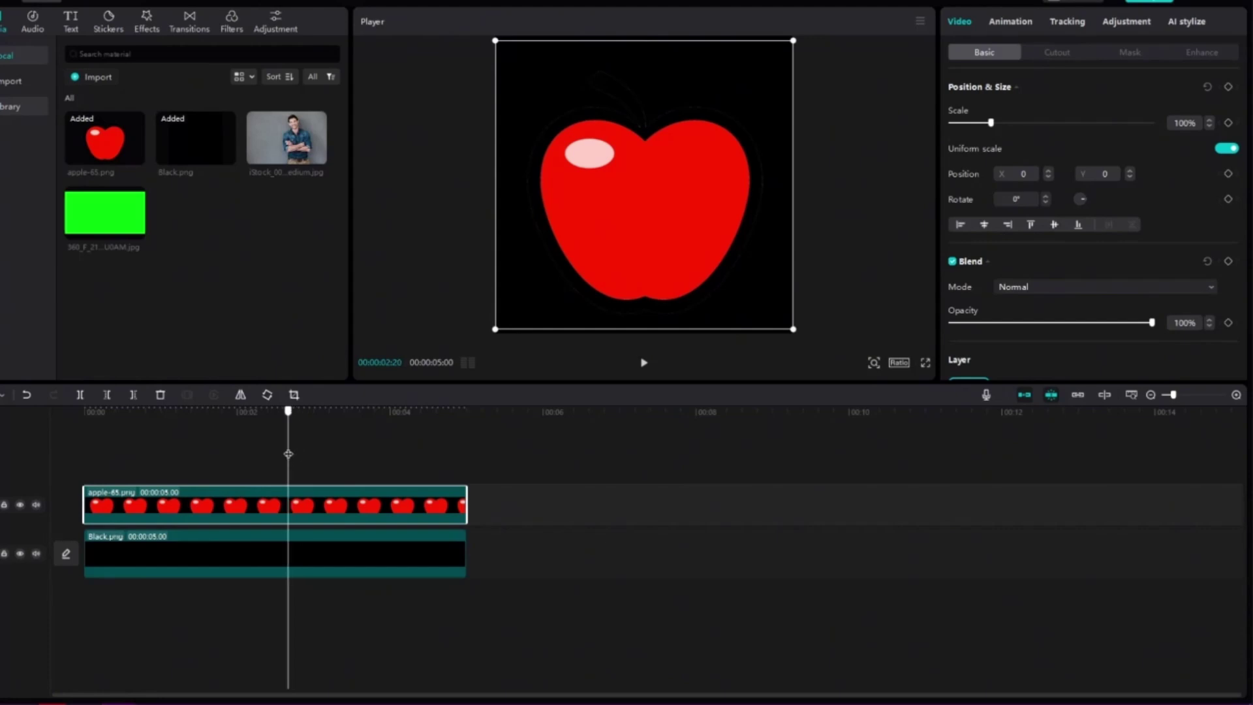
click(80, 395)
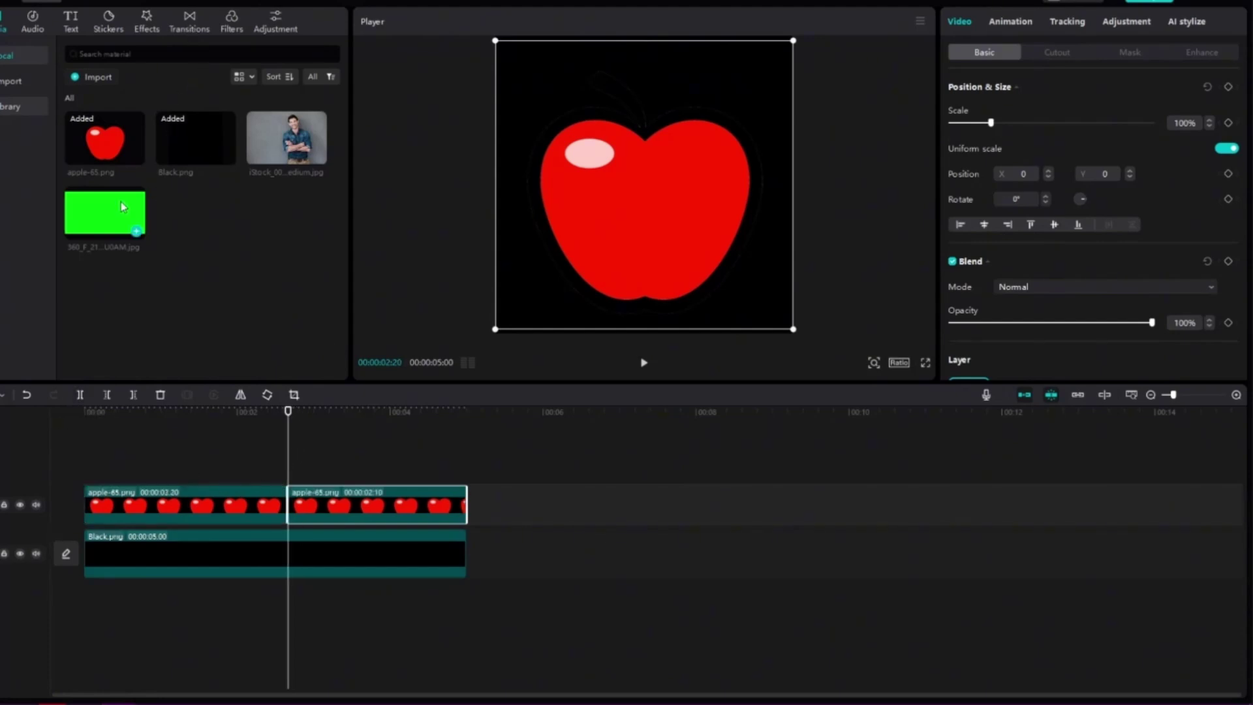
drag(123, 212, 458, 480)
scroll(1076, 294, down, 2)
click(969, 349)
Enlarge the green screen image and add a Burn light transition between the apple clips.
drag(793, 263, 926, 333)
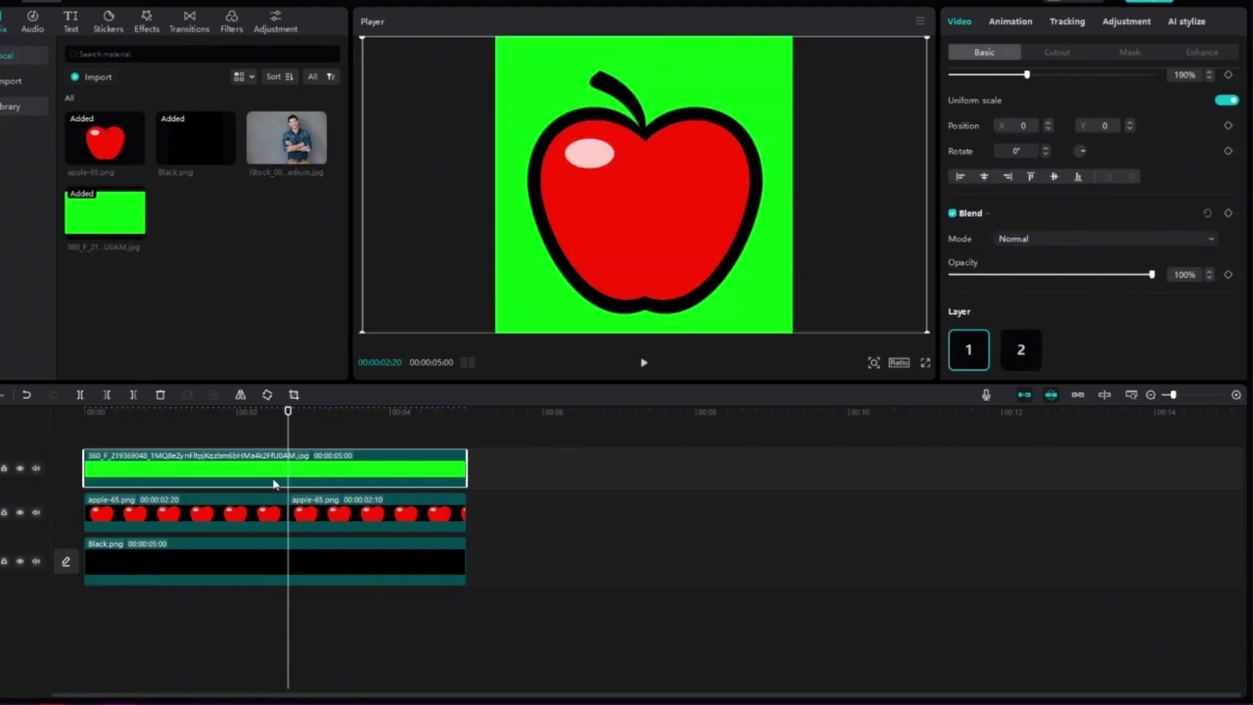
click(188, 19)
click(33, 178)
mouse_move(297, 90)
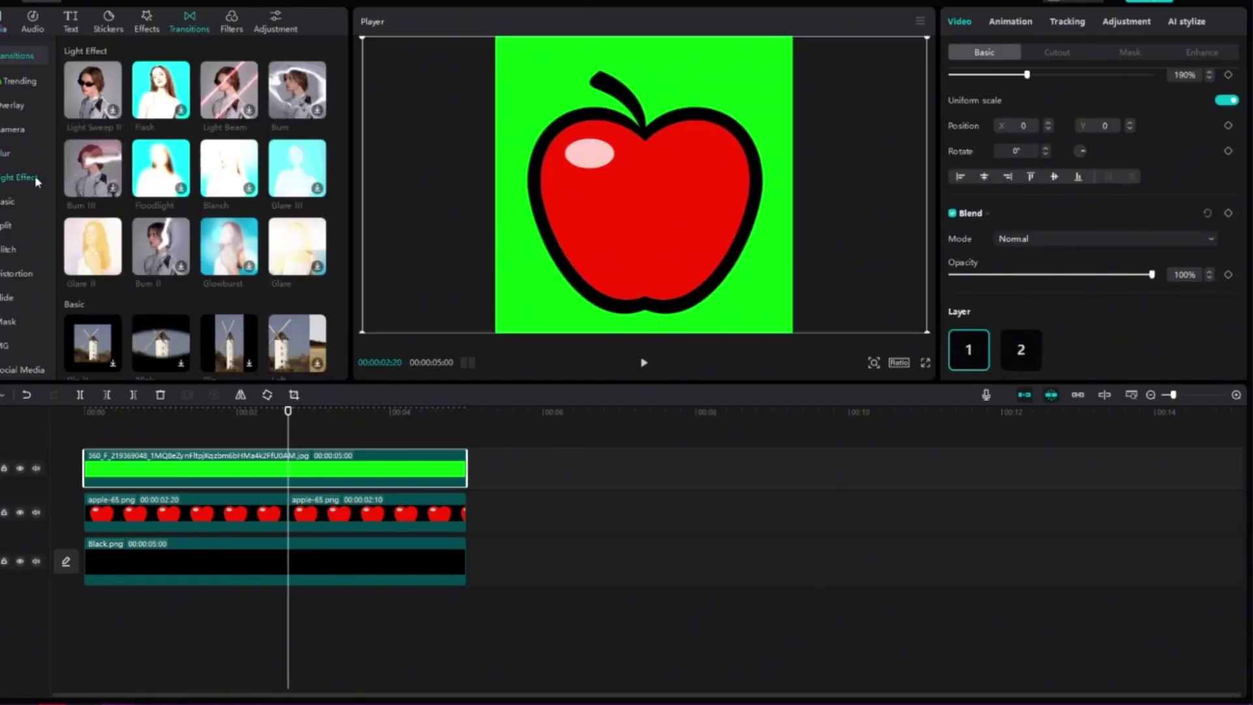
drag(298, 169, 289, 512)
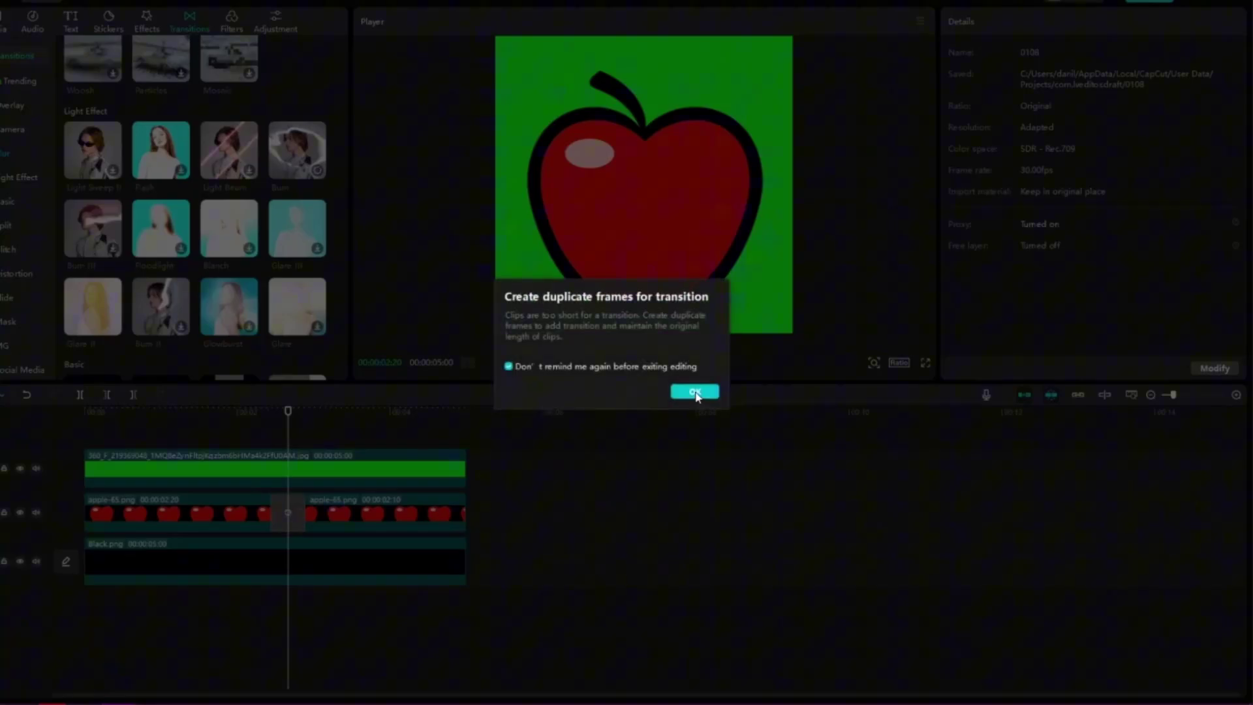
click(695, 393)
Set the first apple clip's opacity to 0% and preview the transition.
click(245, 515)
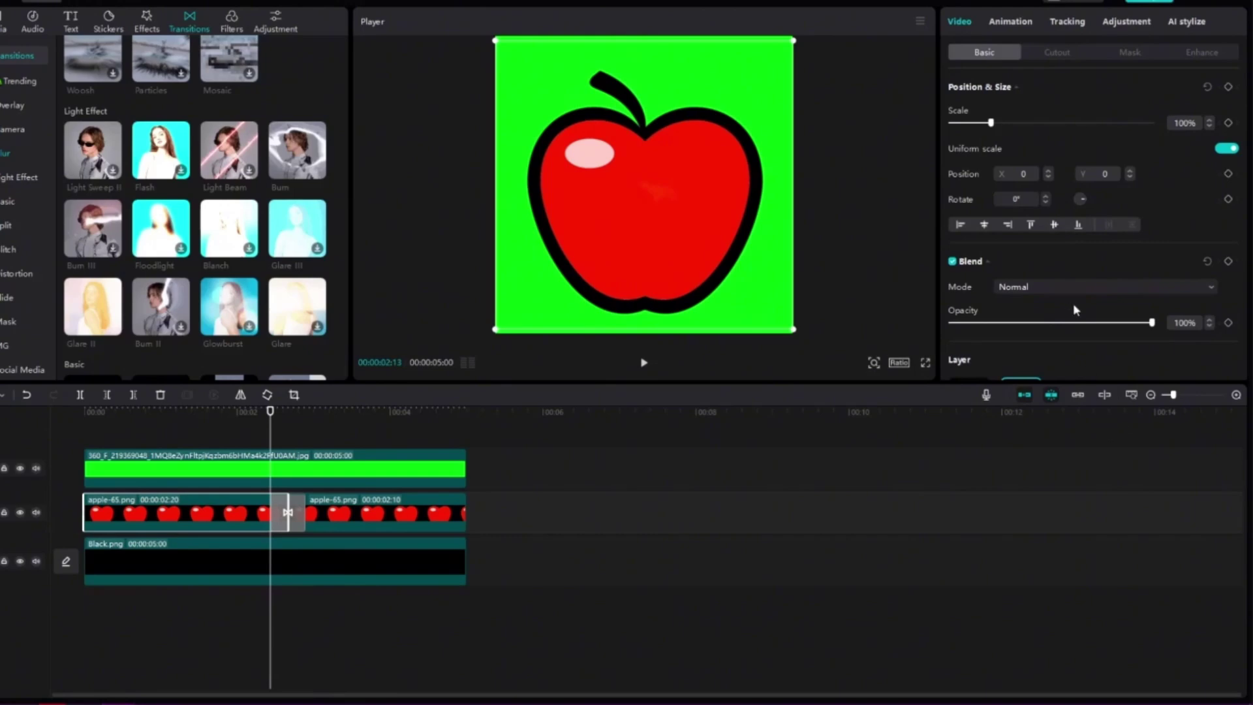
drag(1151, 322, 927, 331)
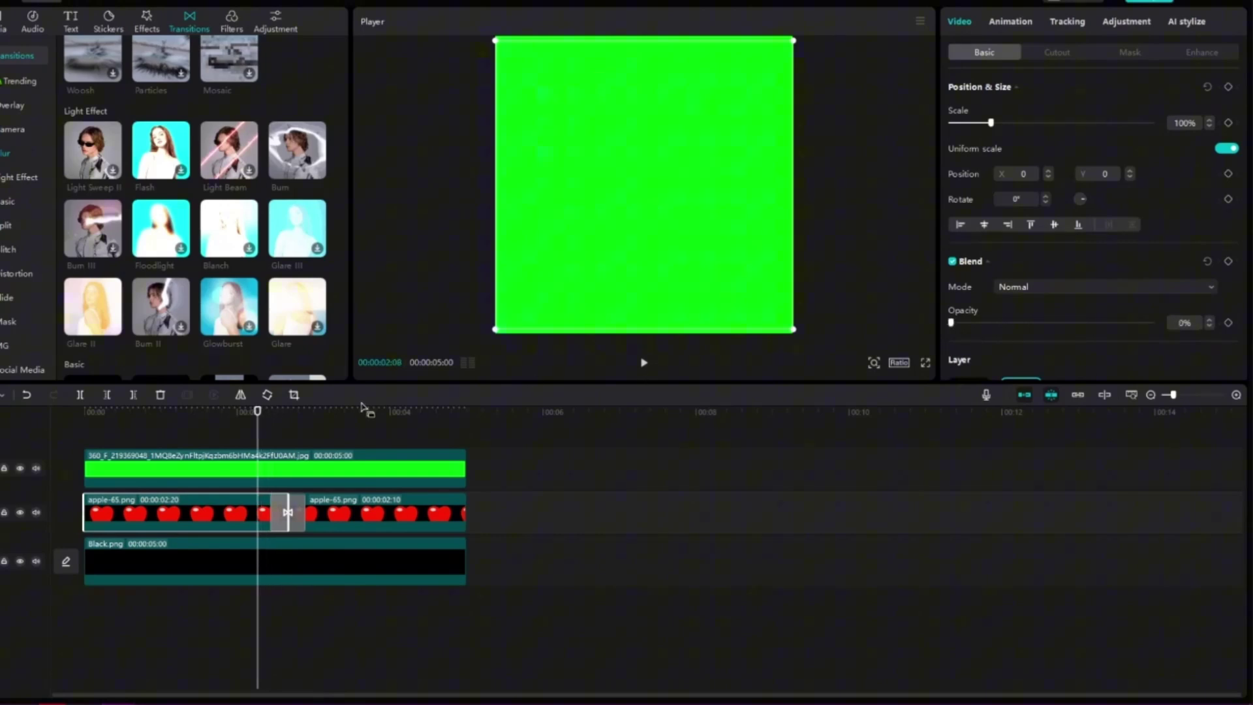
click(643, 363)
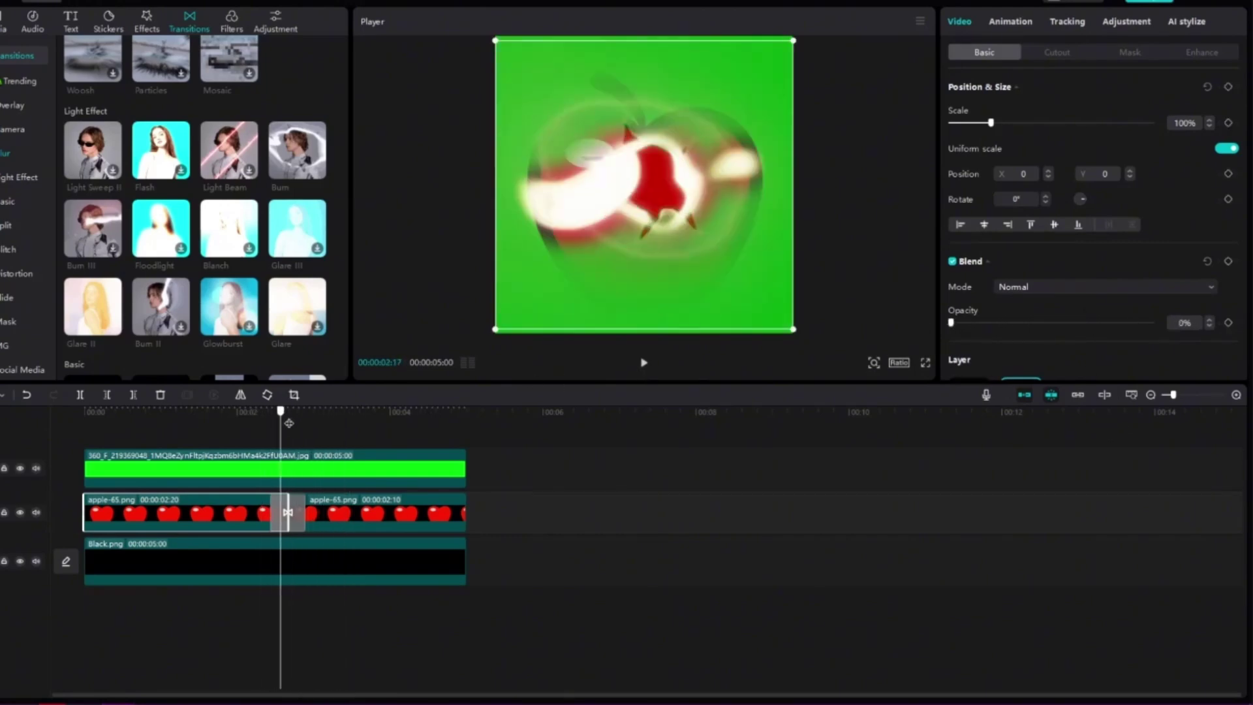
key(space)
click(227, 470)
Combine the selected green screen and apple clips into a compound clip.
right_click(228, 470)
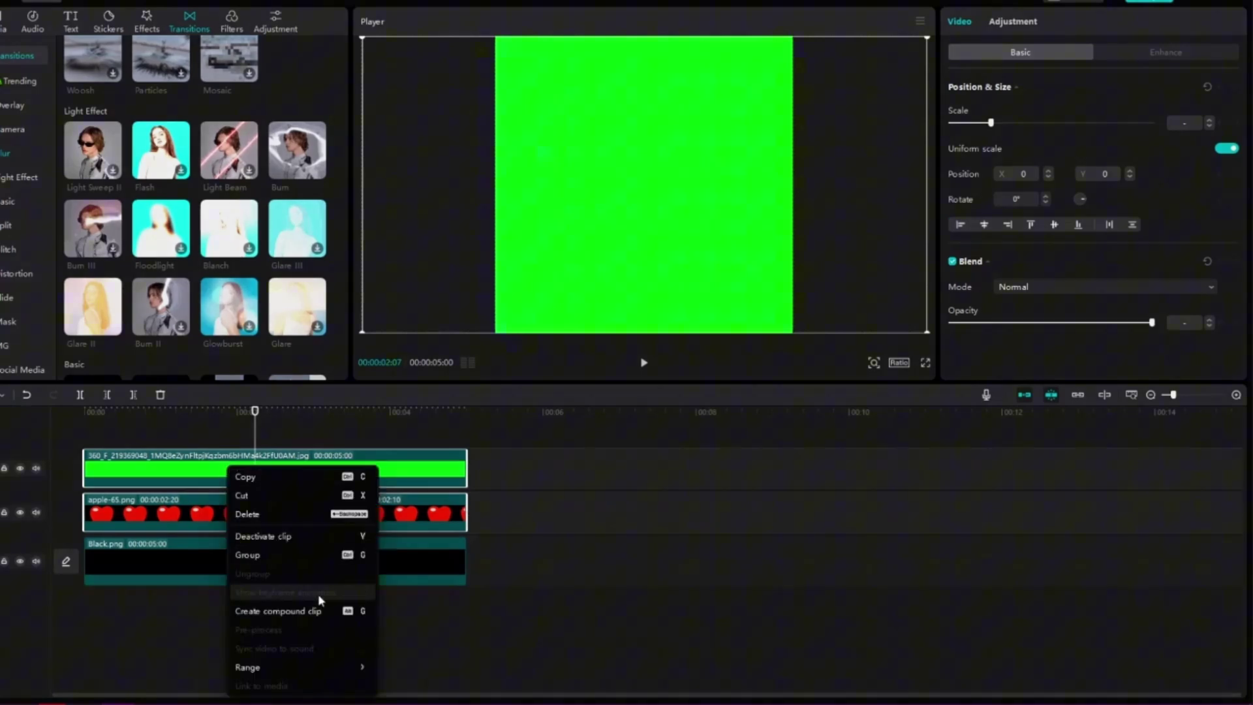
click(317, 614)
click(643, 362)
click(10, 20)
Add the man's iStock photo on a new top track, scaled to 150%.
mouse_move(286, 137)
mouse_down()
mouse_move(109, 468)
mouse_move(83, 460)
mouse_up()
scroll(1097, 312, down, 2)
click(969, 350)
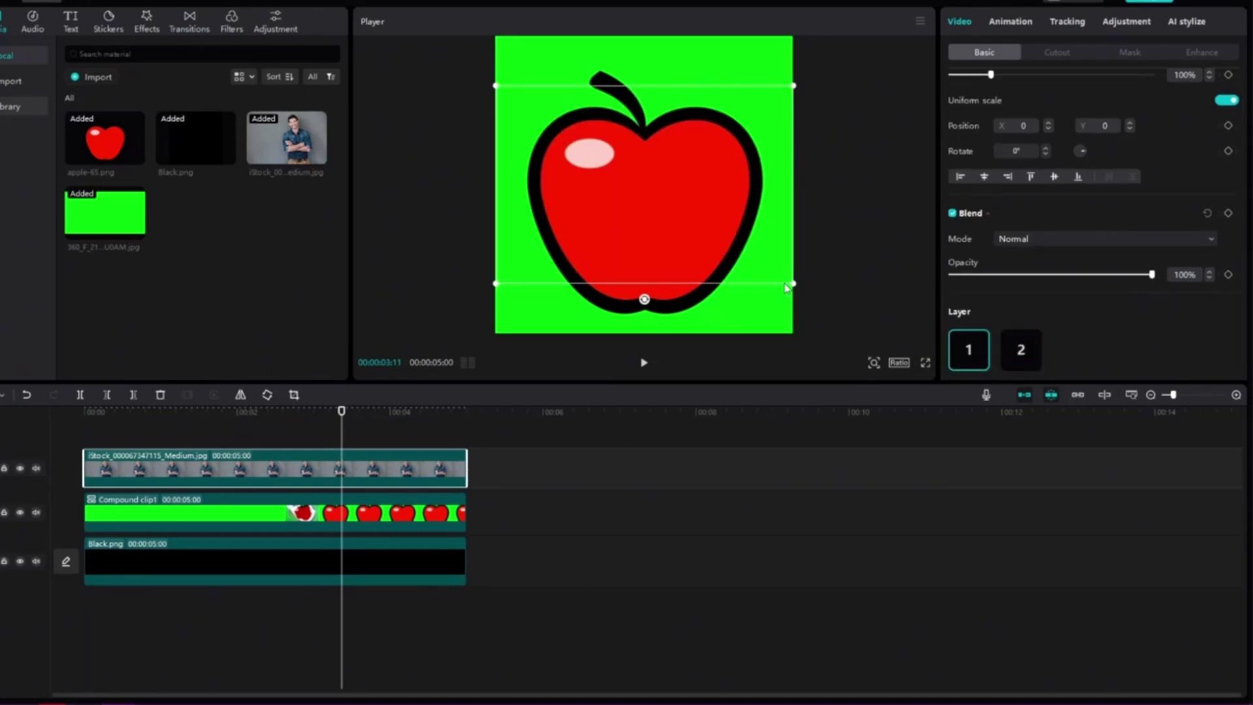
drag(786, 288, 873, 362)
click(255, 435)
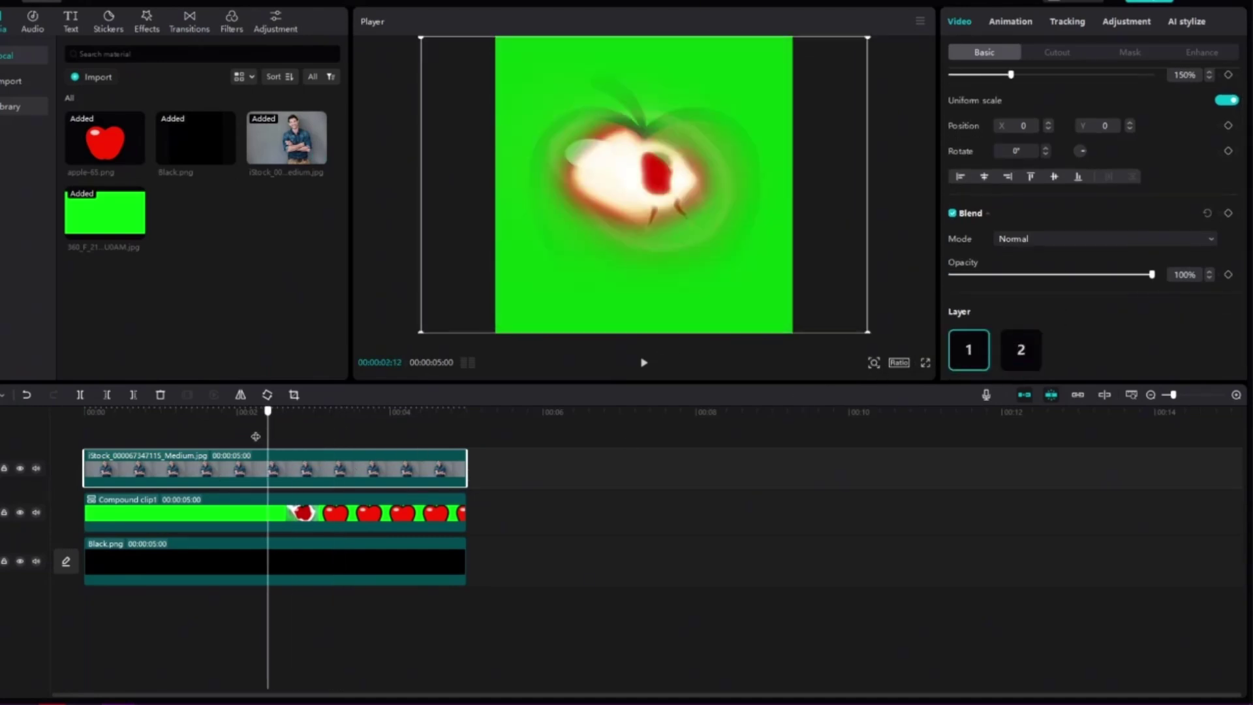
Turn on chroma key in the compound clip's Cutout options.
click(276, 516)
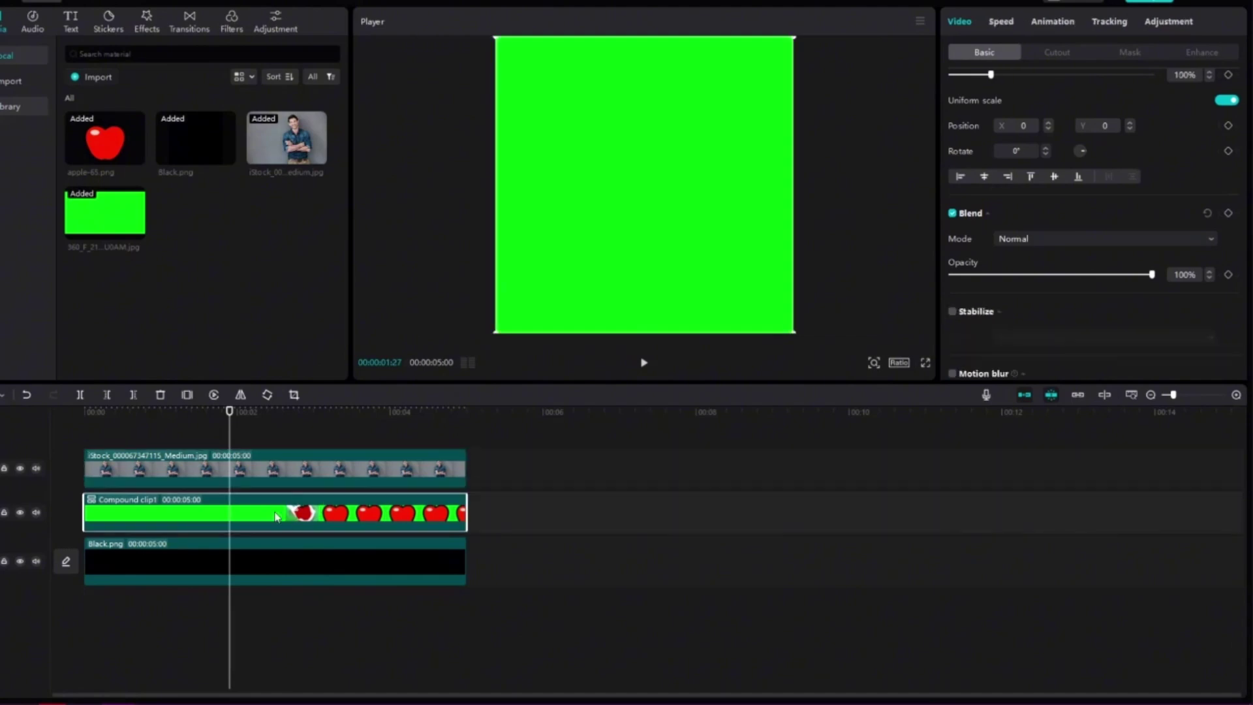
click(1058, 53)
click(951, 88)
click(385, 500)
Undo the compound clip, then regroup the upper clips into a new compound clip.
right_click(426, 507)
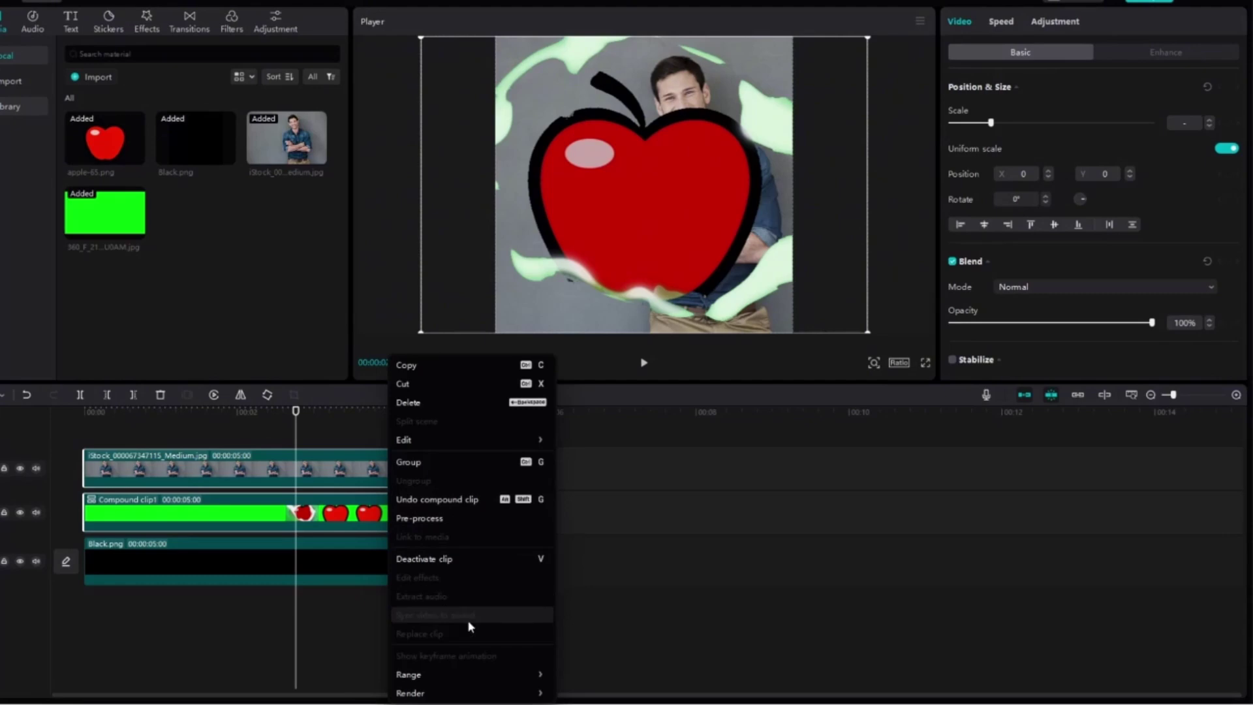
click(445, 503)
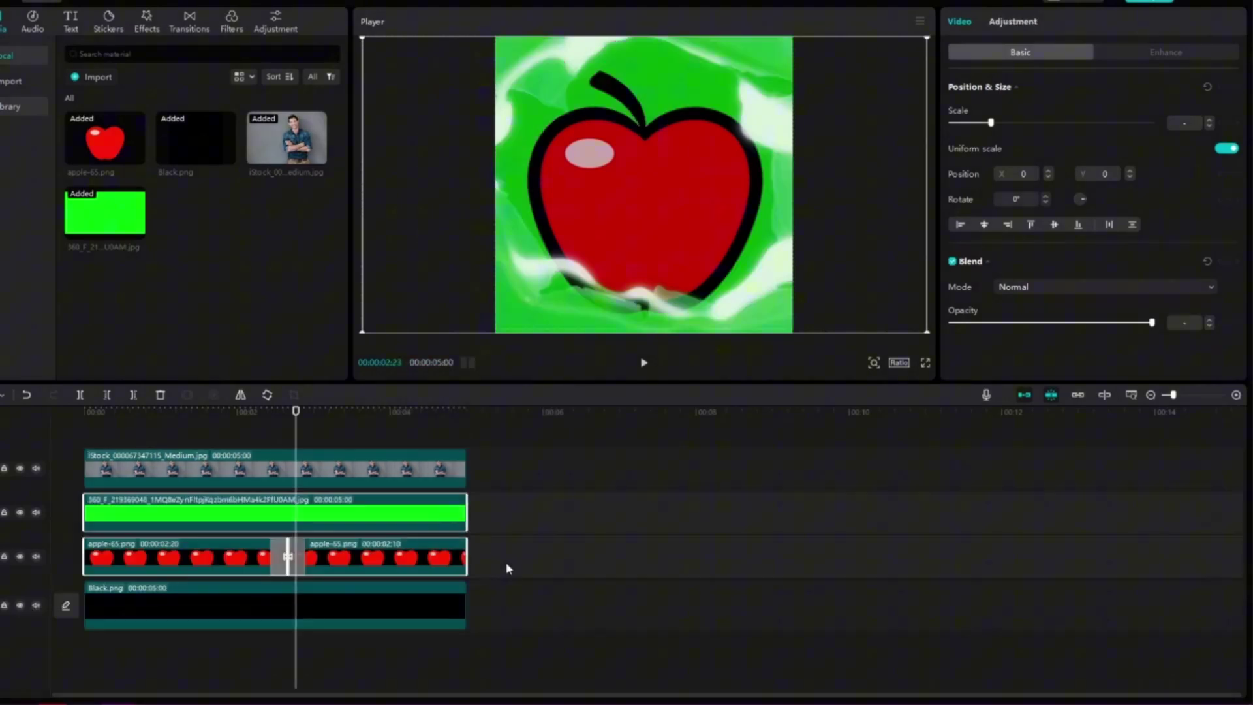
drag(527, 565, 201, 475)
right_click(220, 477)
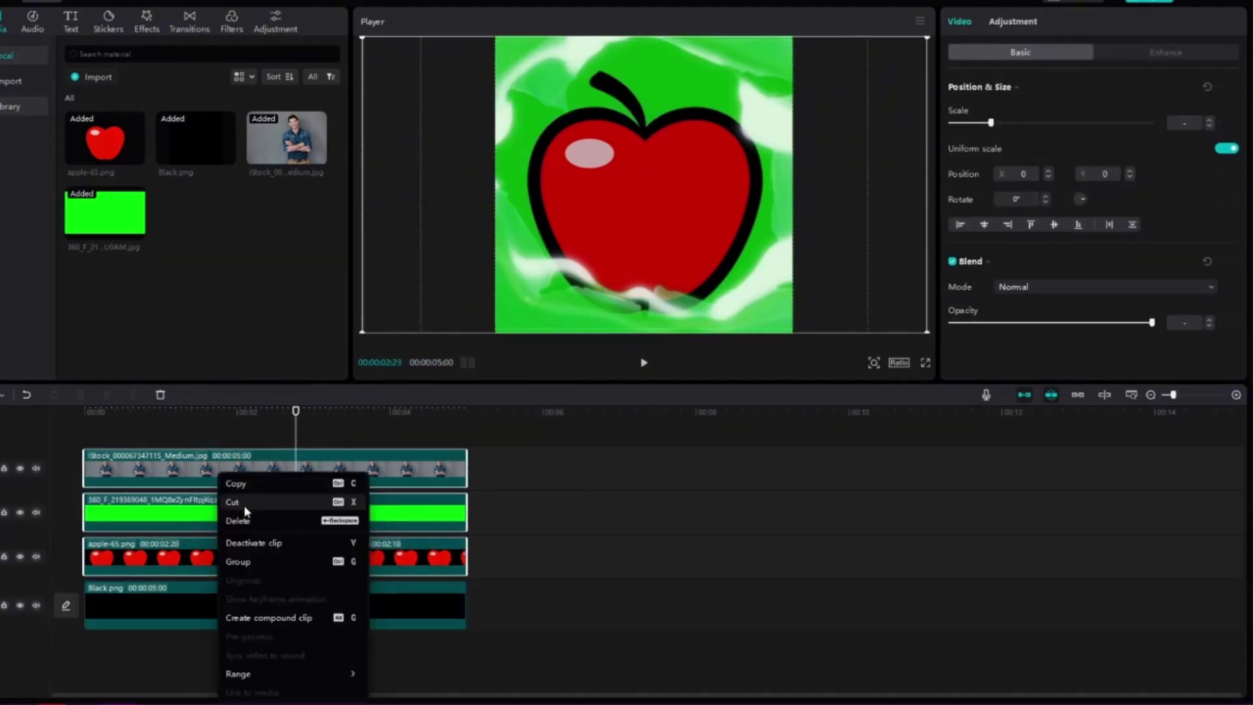
click(255, 616)
Enable chroma key on the new compound clip, sampling the green colour to remove.
click(1078, 51)
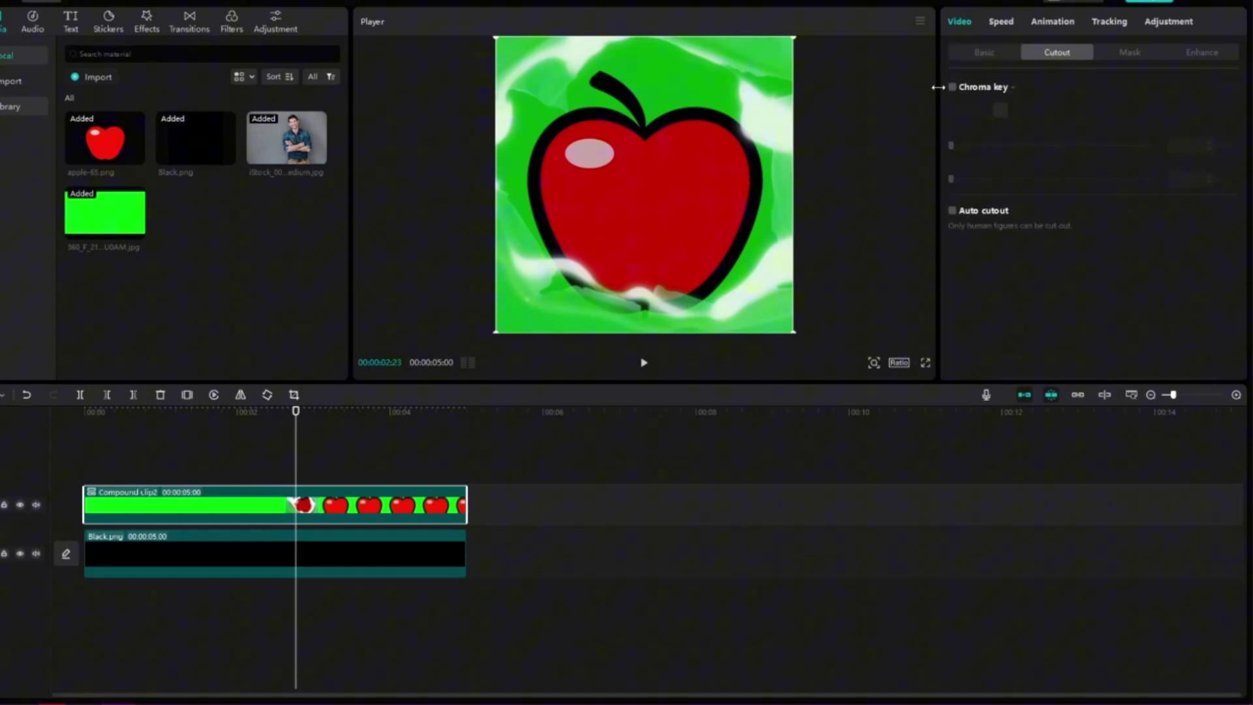
click(768, 55)
drag(949, 138, 1150, 137)
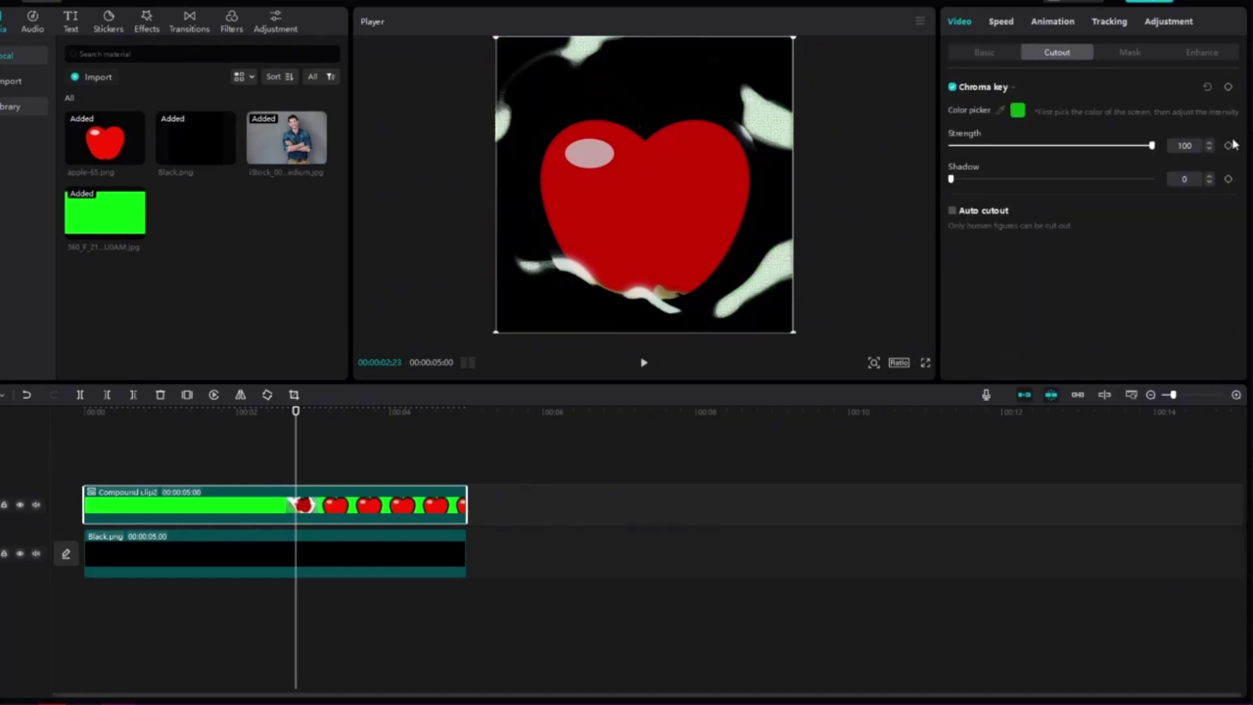
drag(949, 180, 1091, 178)
click(643, 362)
drag(286, 137, 98, 467)
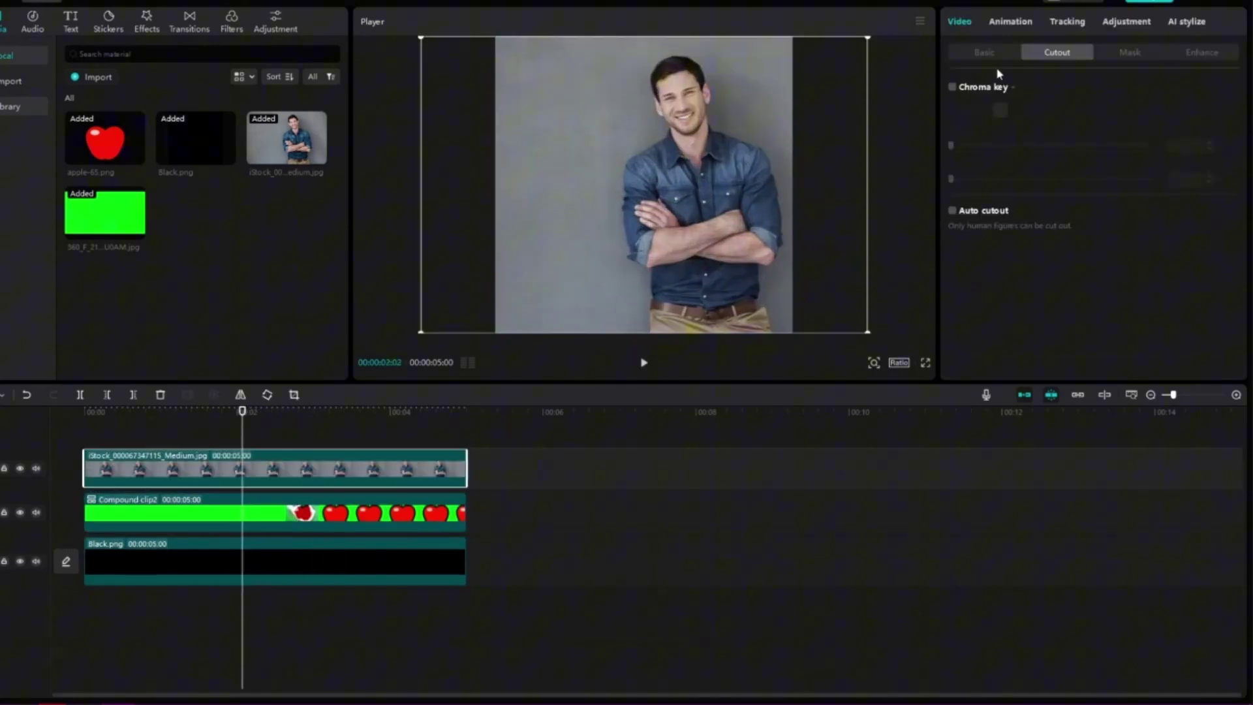
scroll(962, 325, down, 2)
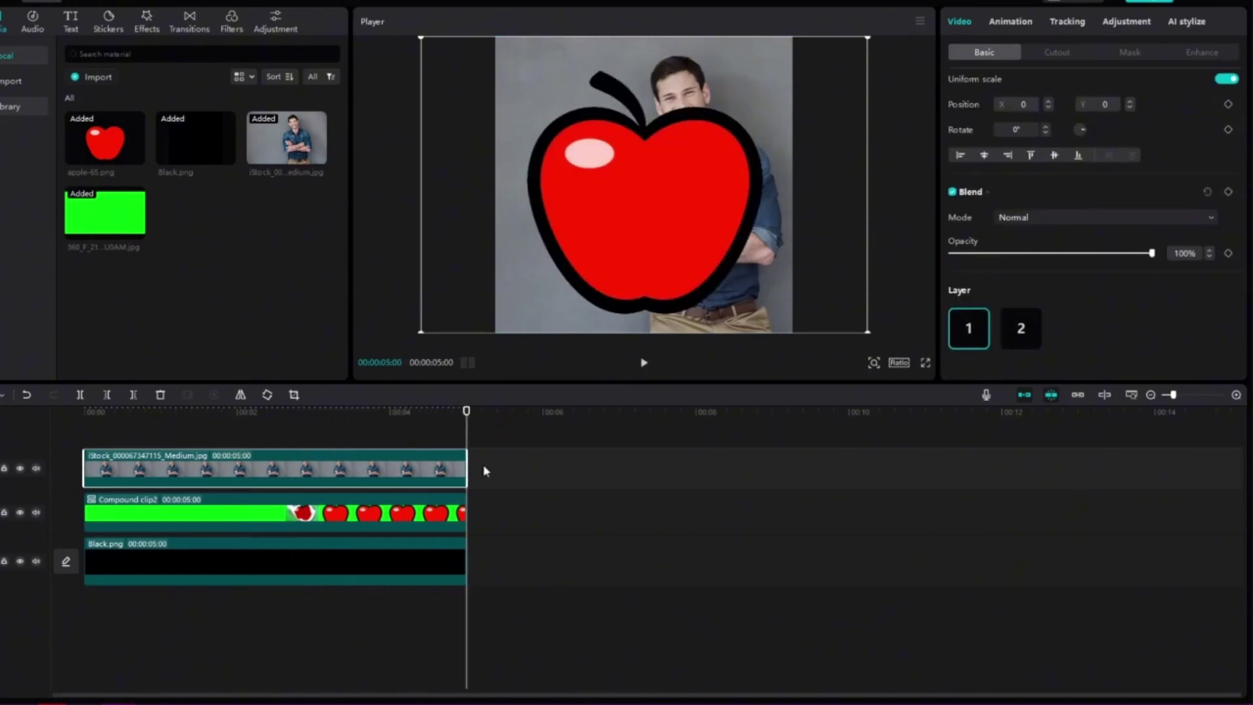
Scrub to where the apple appears and select Compound clip2 for shrinking to 39%.
drag(332, 434, 252, 439)
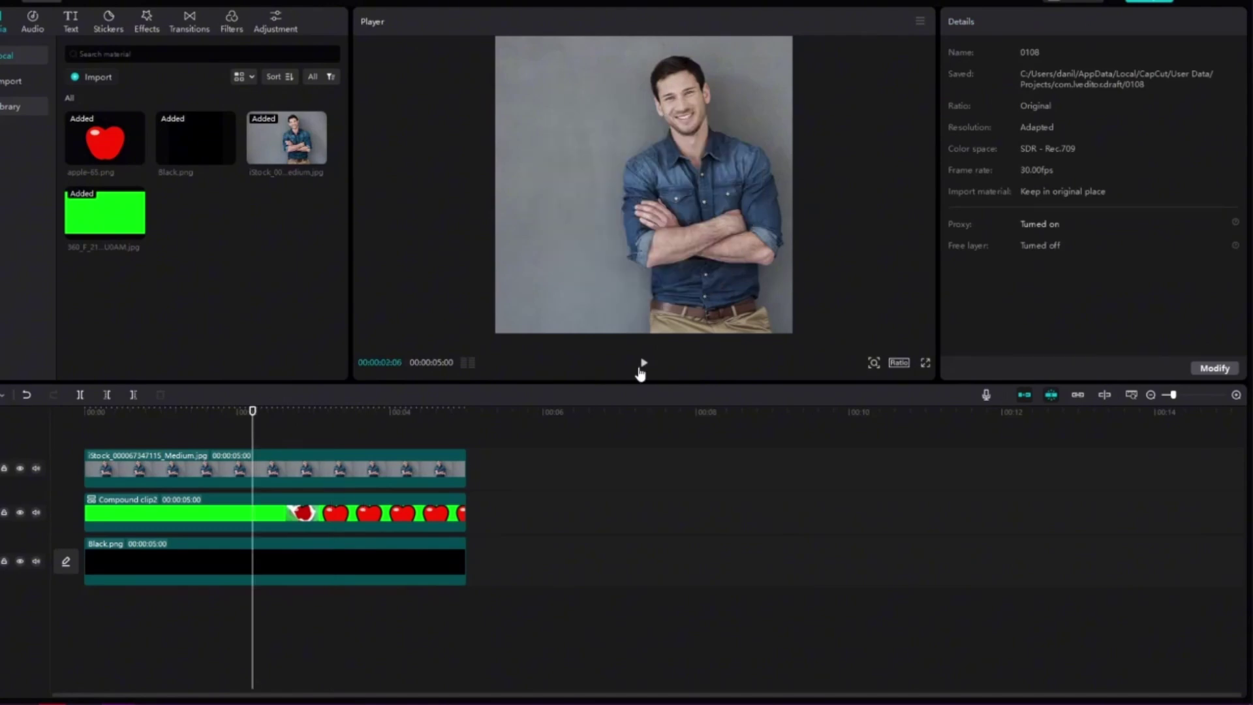
click(639, 368)
key(space)
click(693, 237)
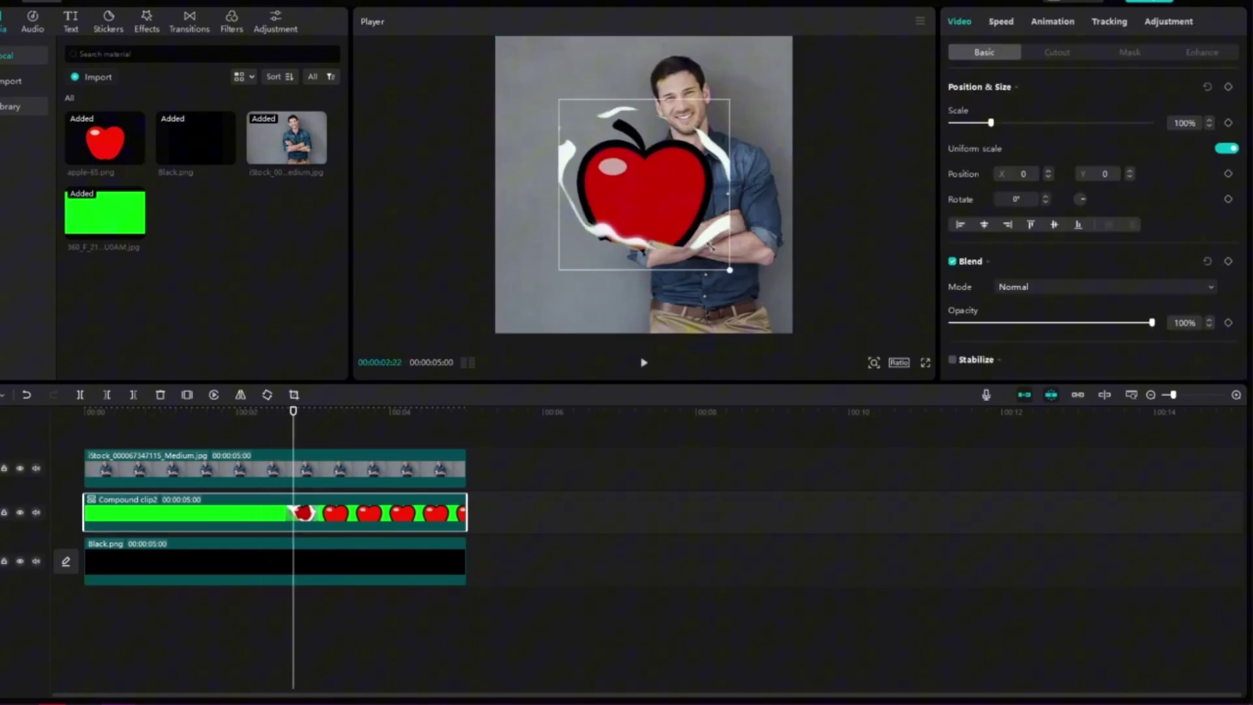
key(Left)
key(Left)
key(Left)
key(Left)
key(Left)
key(Left)
key(Left)
key(Left)
key(Left)
key(Left)
key(Left)
key(Left)
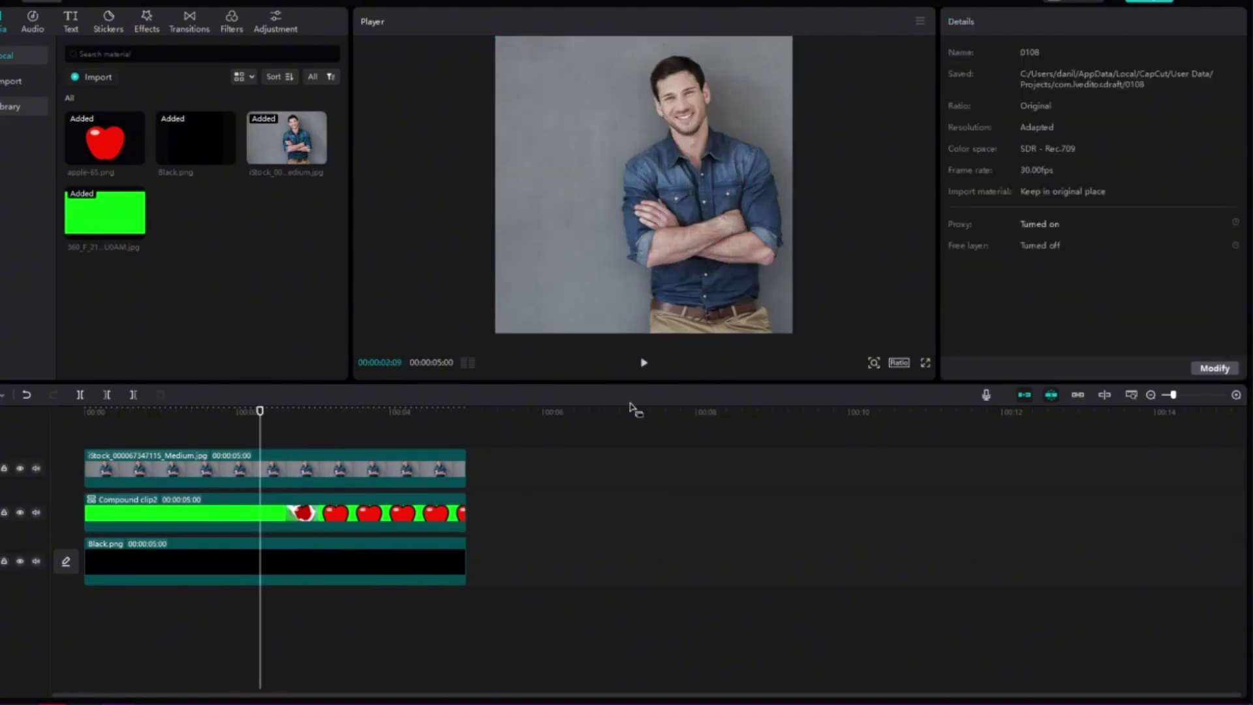
key(Right)
key(Right)
key(Right)
key(Right)
key(Right)
key(Right)
click(344, 519)
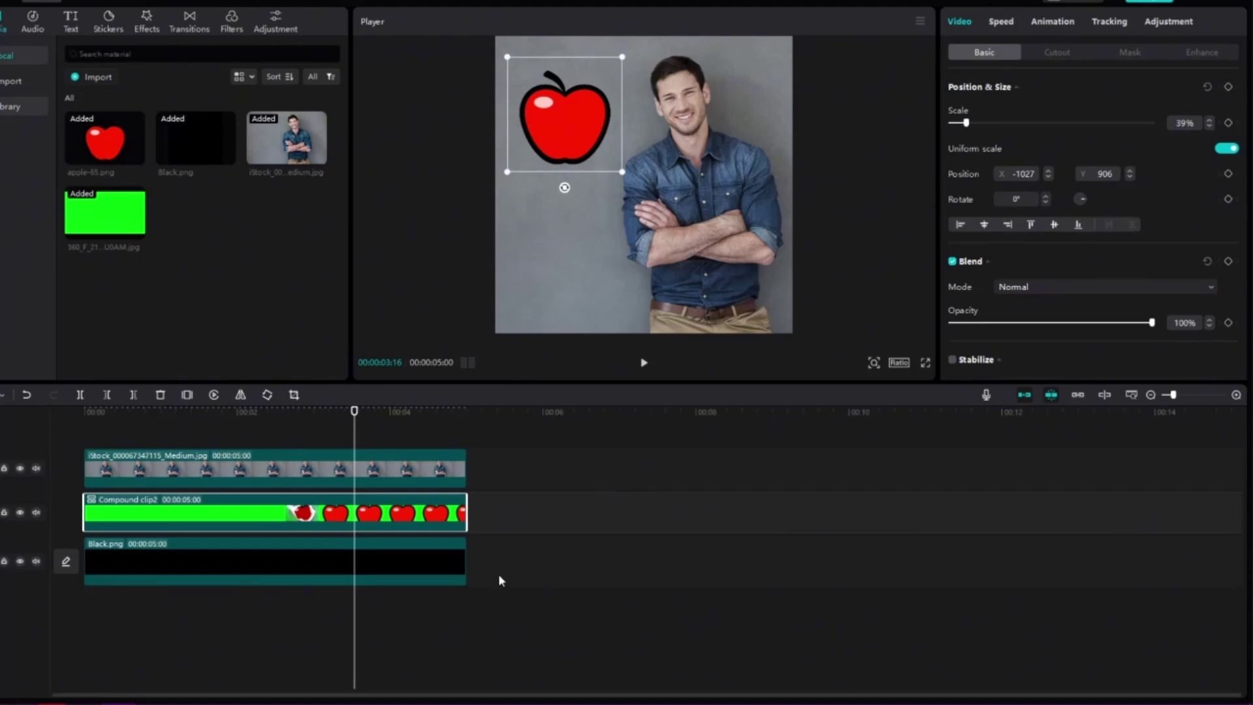
Delete the leftover compound and black clips, keeping only the man's photo.
drag(498, 573, 244, 520)
key(Delete)
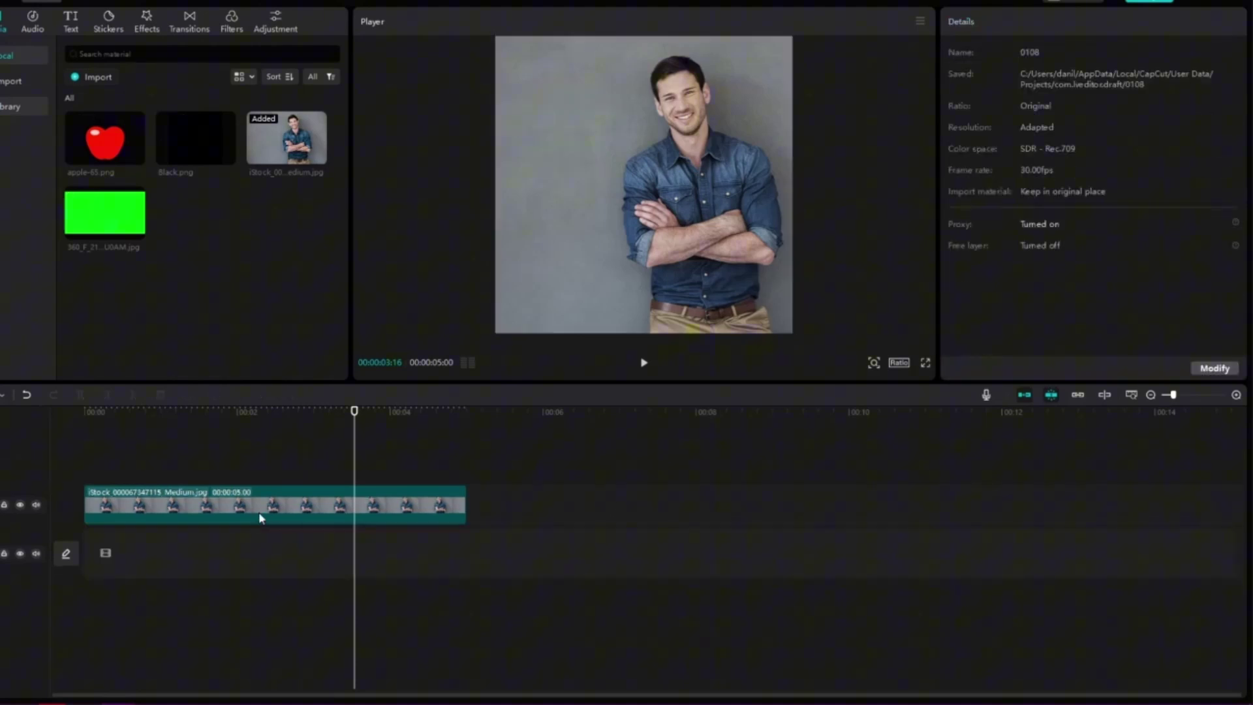
click(255, 514)
Set the canvas ratio to 16:9 and fit the photo at 119% scale, Y -116.
click(899, 364)
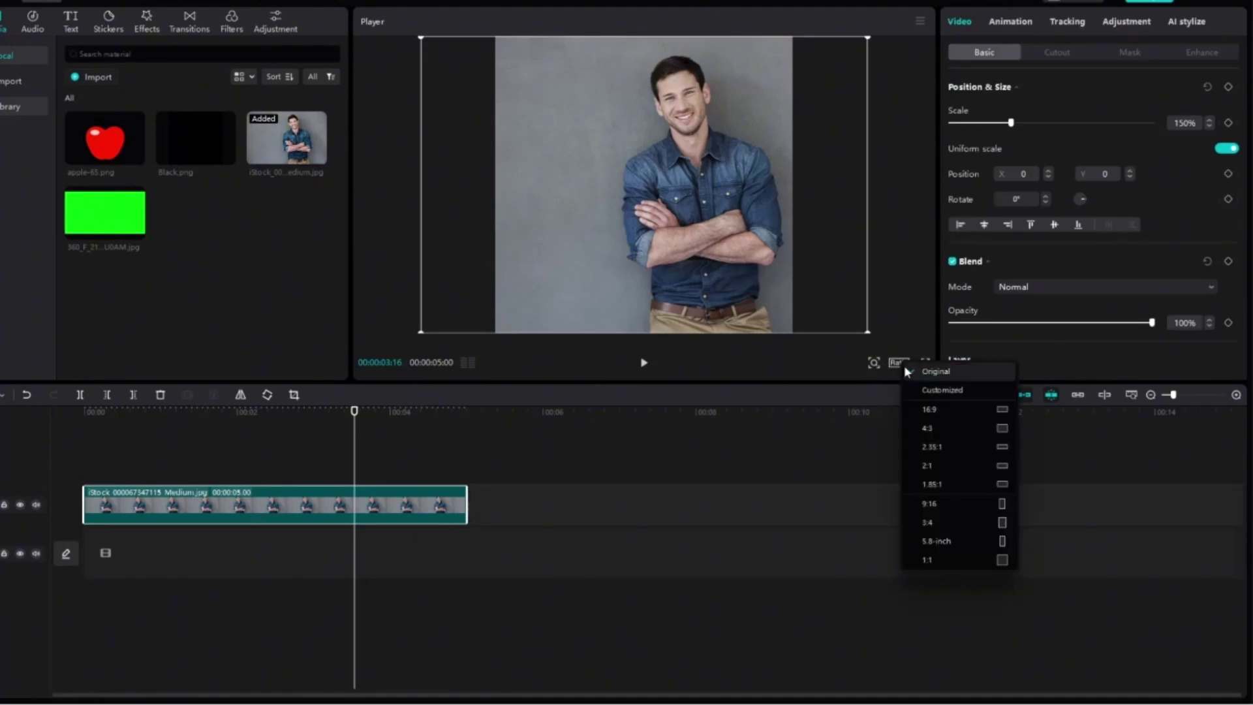
click(937, 408)
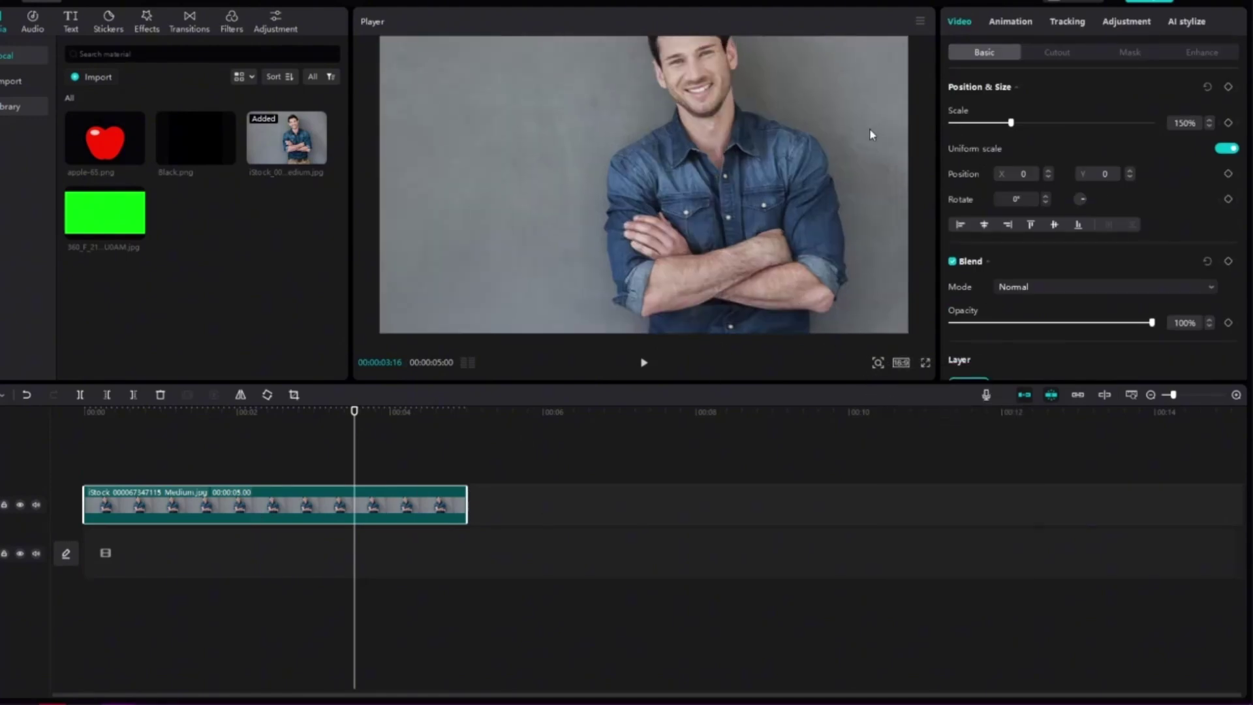
mouse_move(862, 150)
mouse_down()
mouse_move(788, 147)
mouse_move(569, 191)
mouse_up()
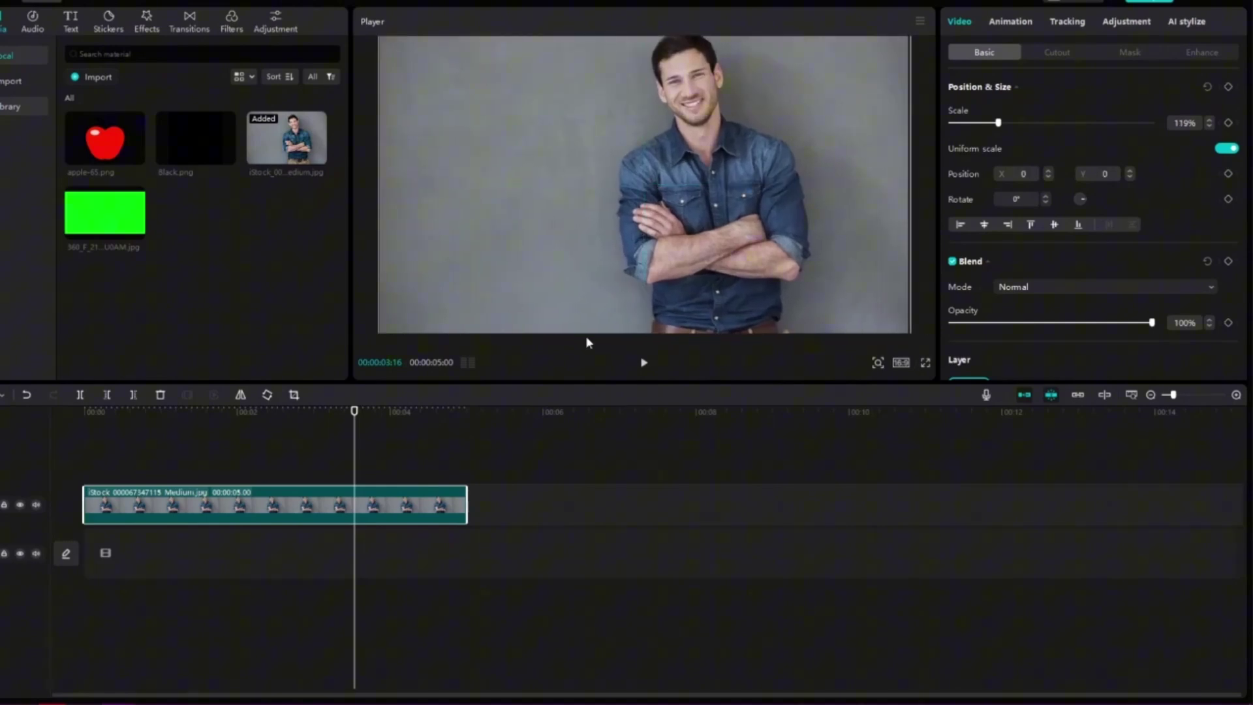
drag(569, 191, 643, 251)
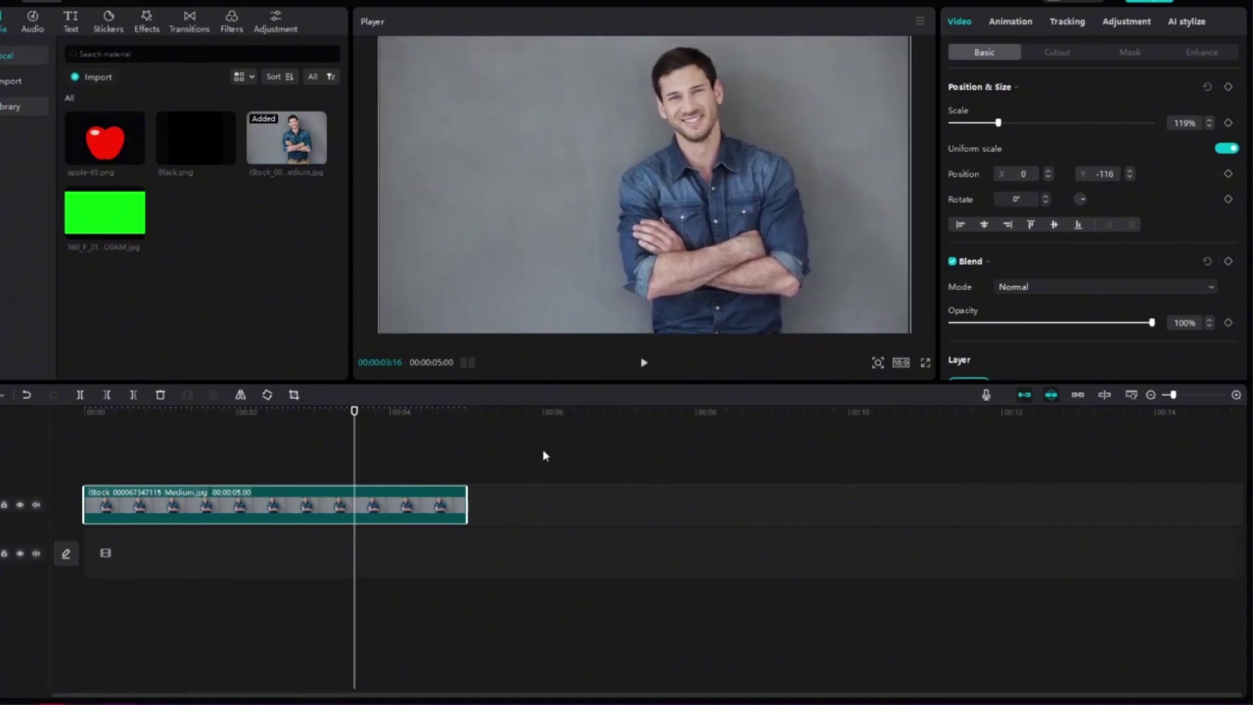
Apply Auto cutout to the man's photo and add a white Straight stroke outline.
click(1054, 61)
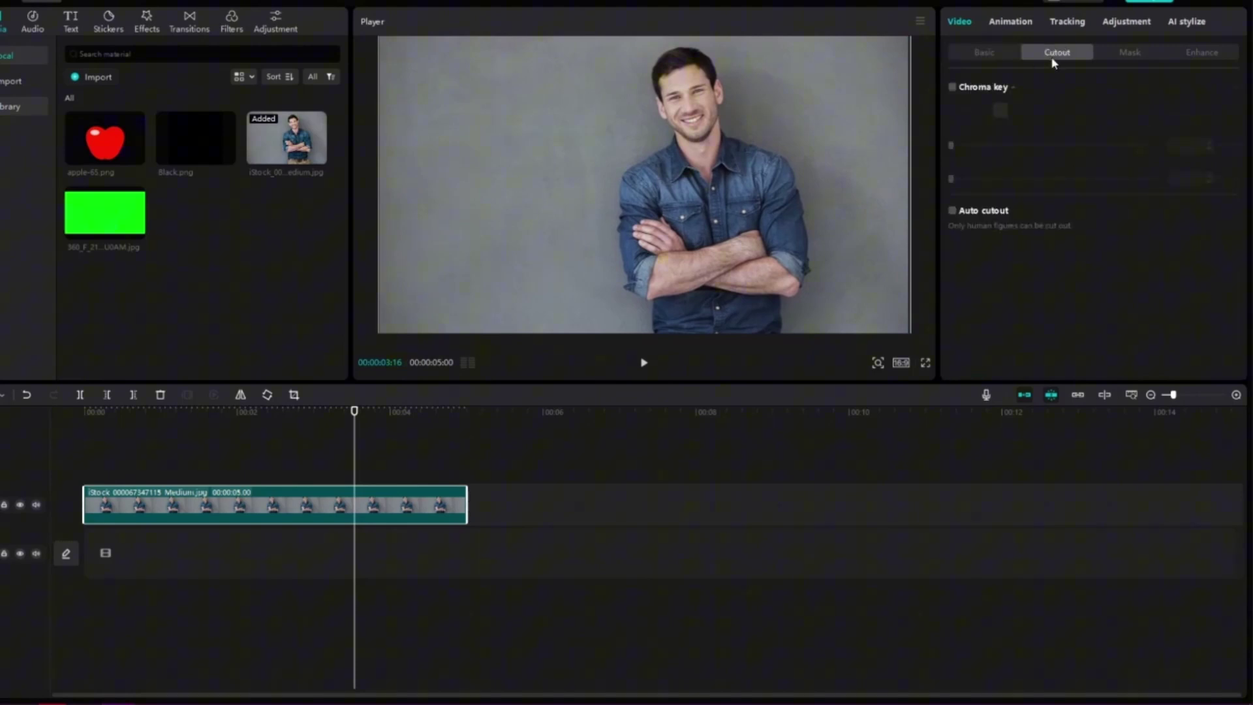
click(952, 210)
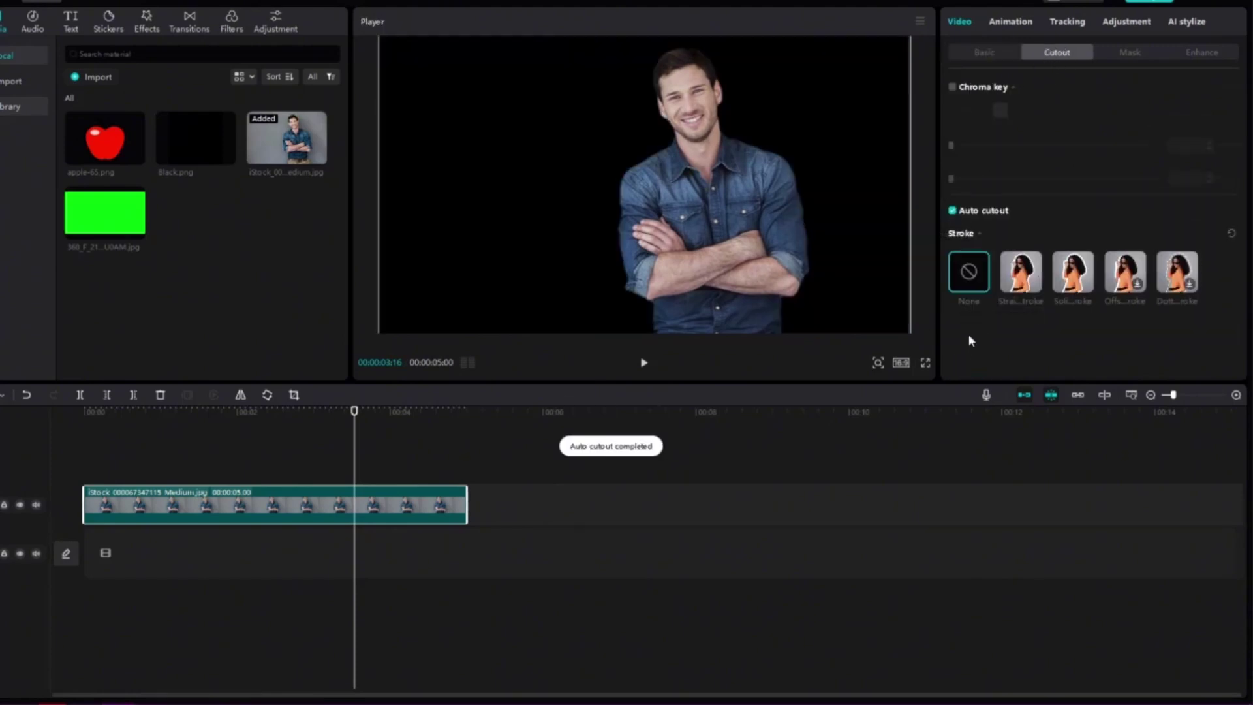
click(1024, 274)
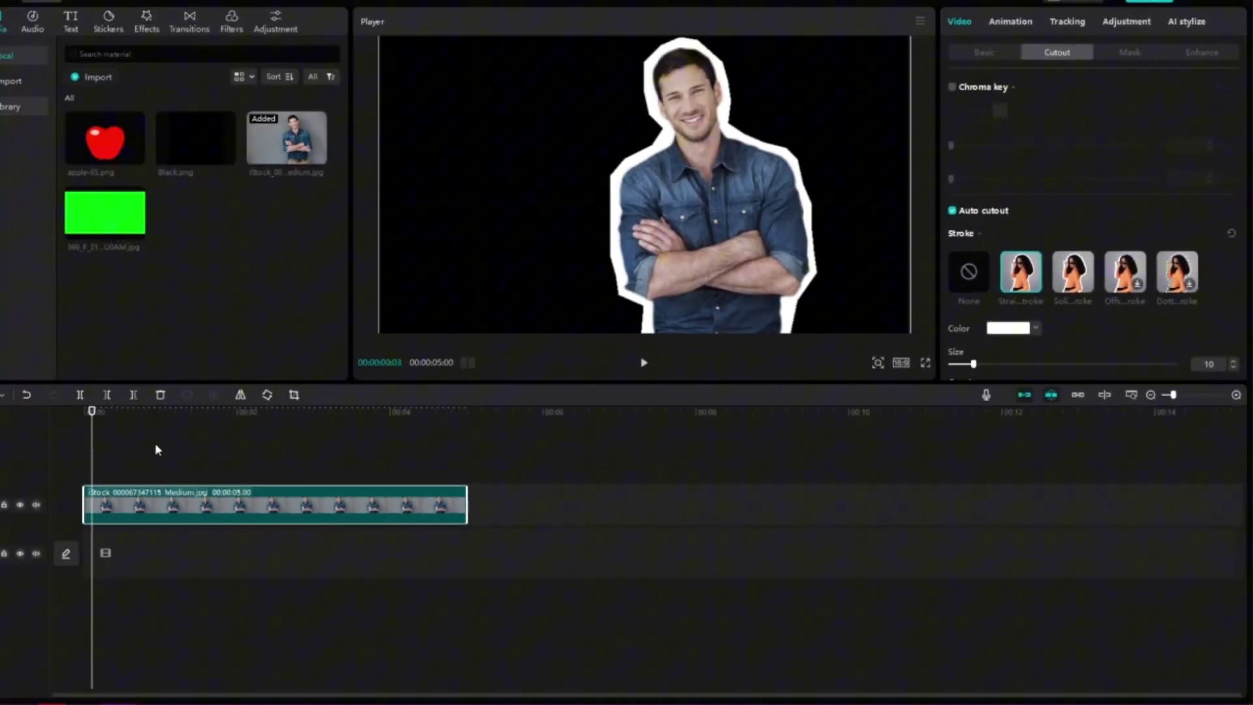
Trim the photo clip into short pieces staggered across three tracks.
key(q)
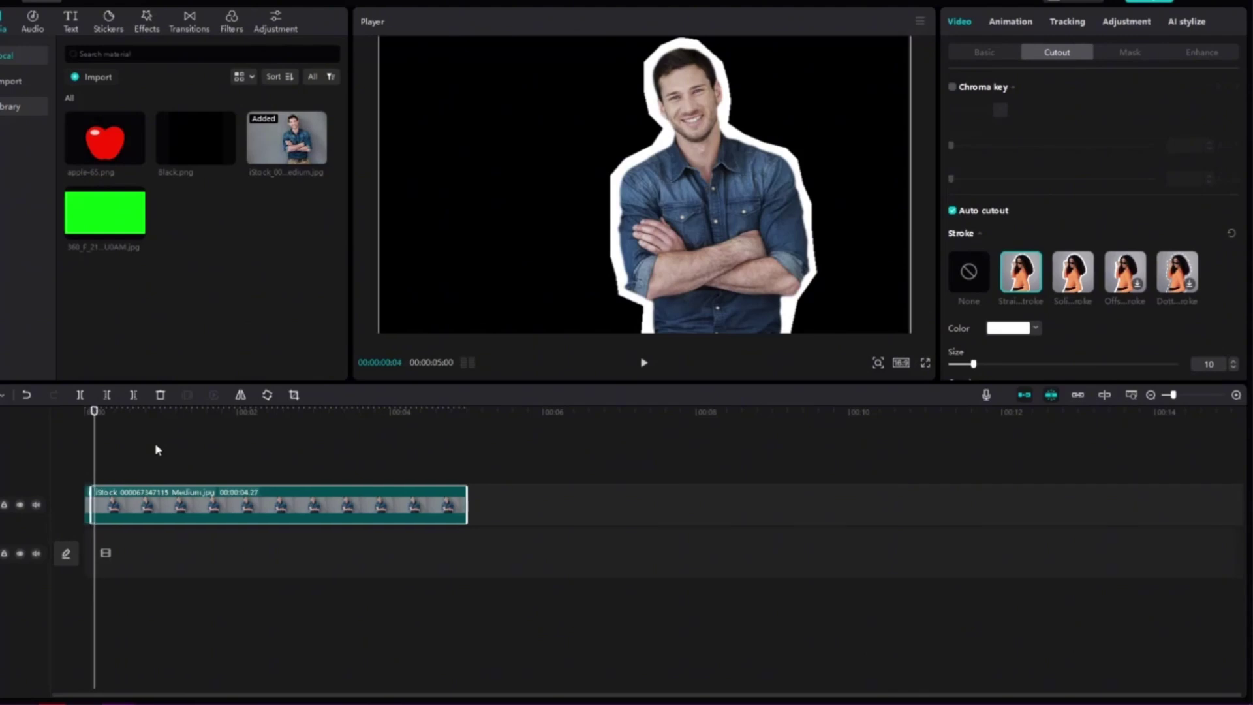
key(Right)
key(q)
key(Right)
key(Right)
key(q)
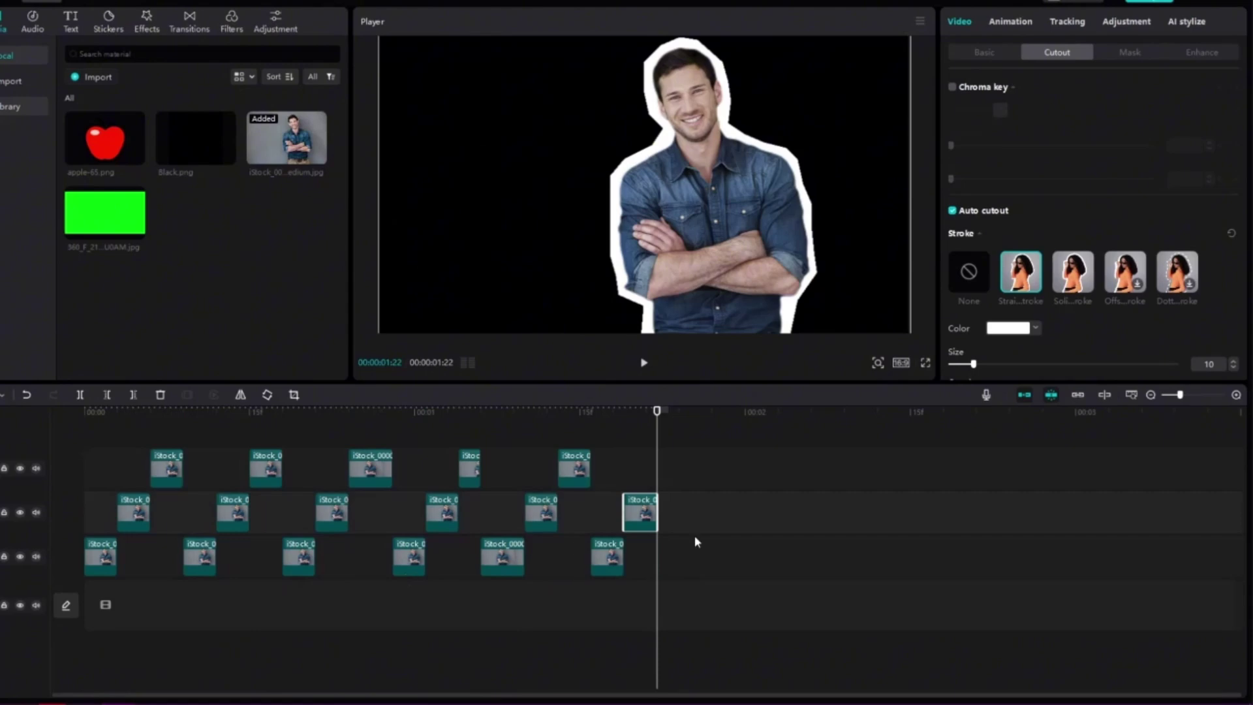
drag(665, 527, 113, 509)
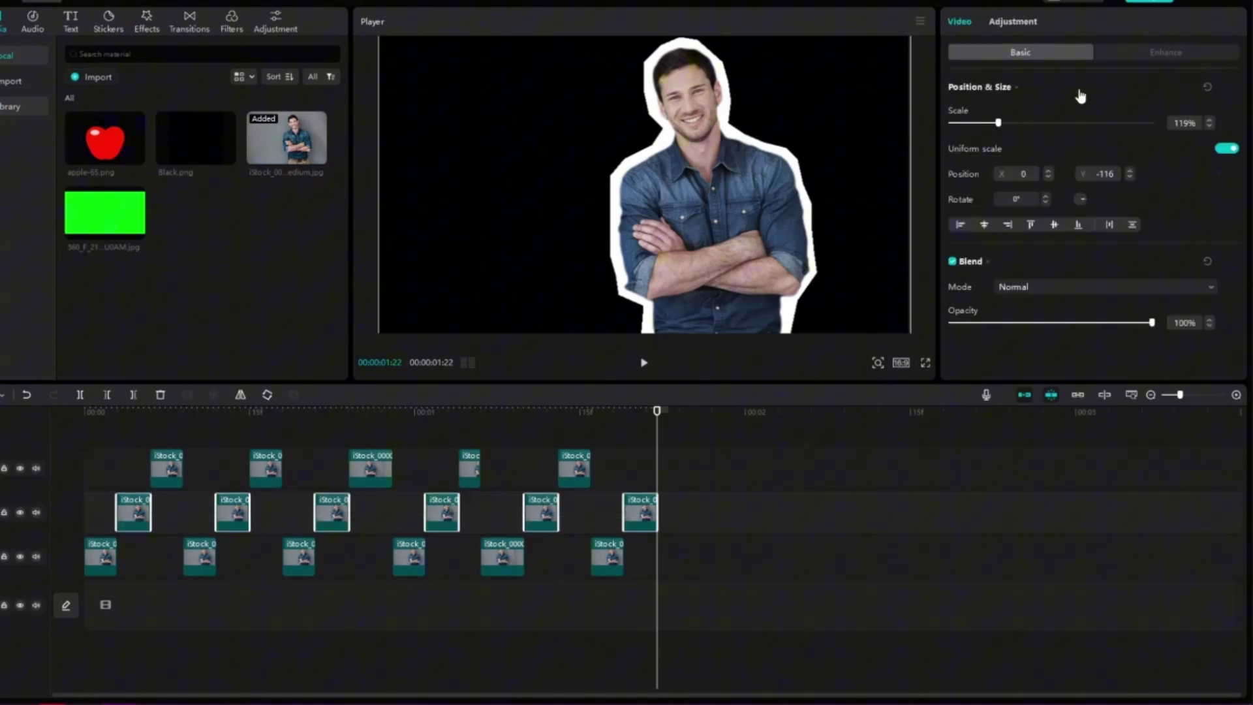
scroll(1079, 96, down, 5)
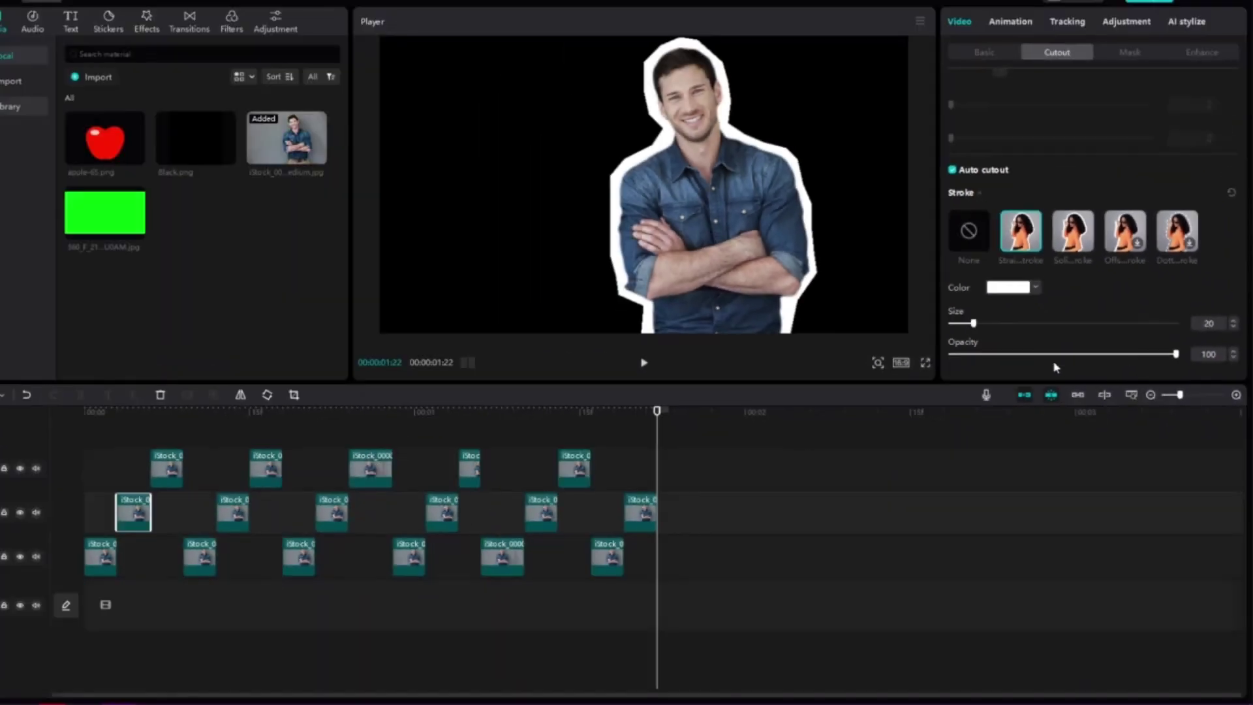
click(681, 508)
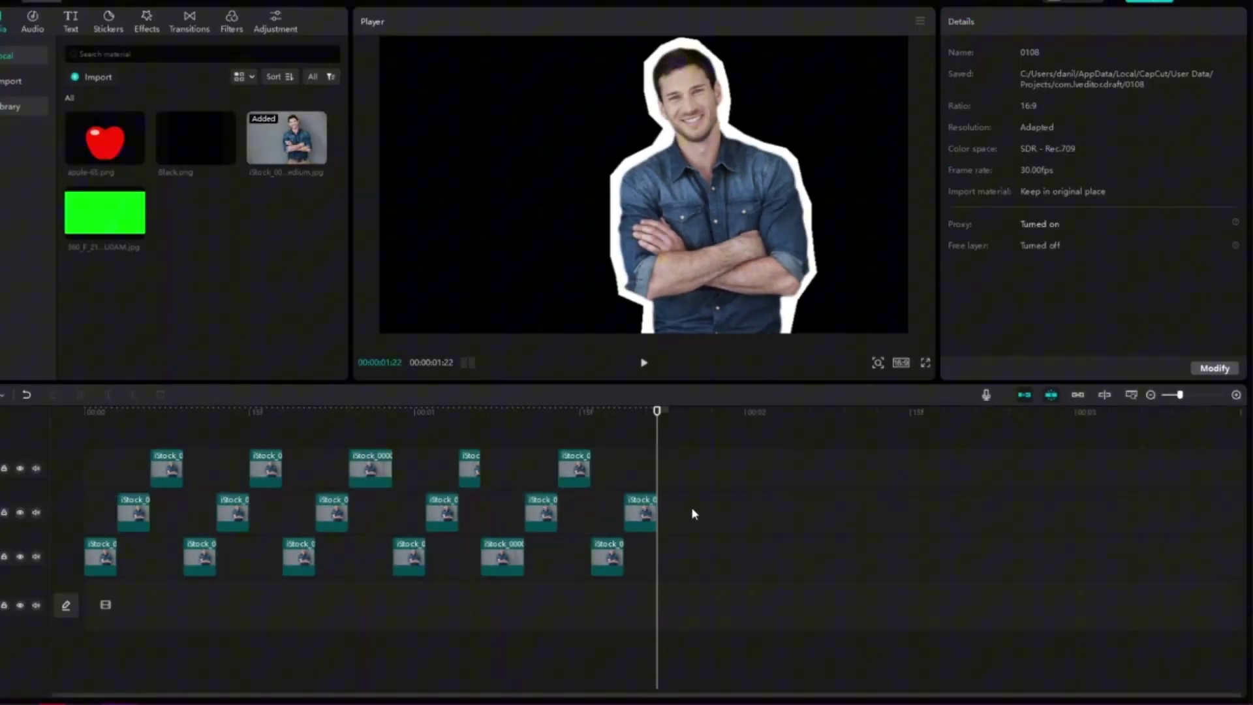
Check the outline size of the five middle-track clips.
click(135, 509)
click(229, 510)
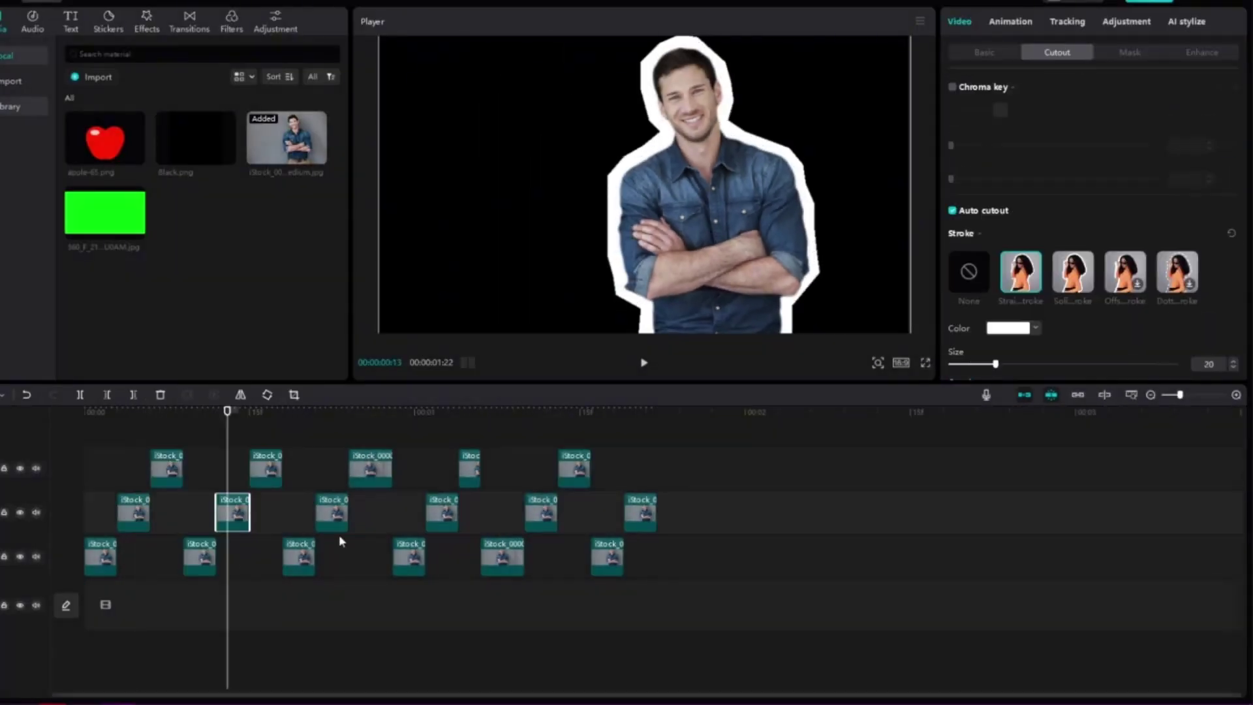
click(442, 511)
click(541, 511)
click(640, 511)
Check the five top-track clips' outlines, then reset a bottom-track clip's outline size to 10.
click(167, 468)
click(267, 468)
click(371, 468)
click(470, 469)
click(574, 468)
click(606, 556)
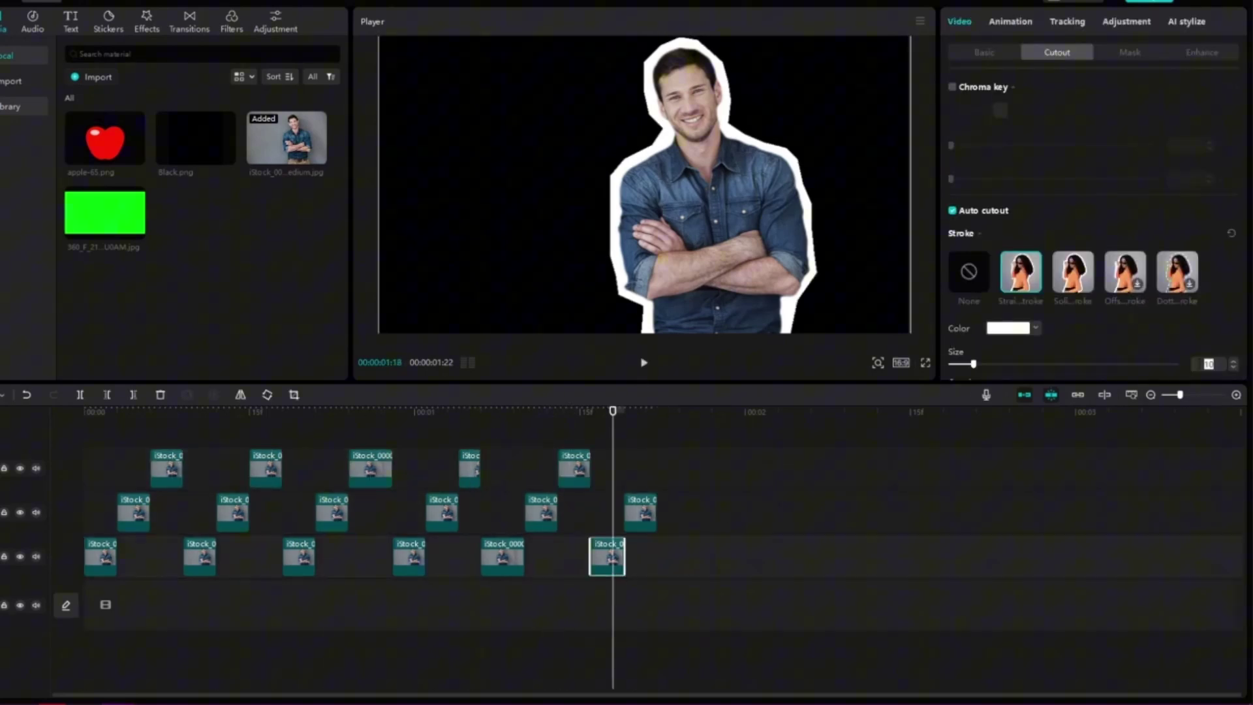
click(503, 556)
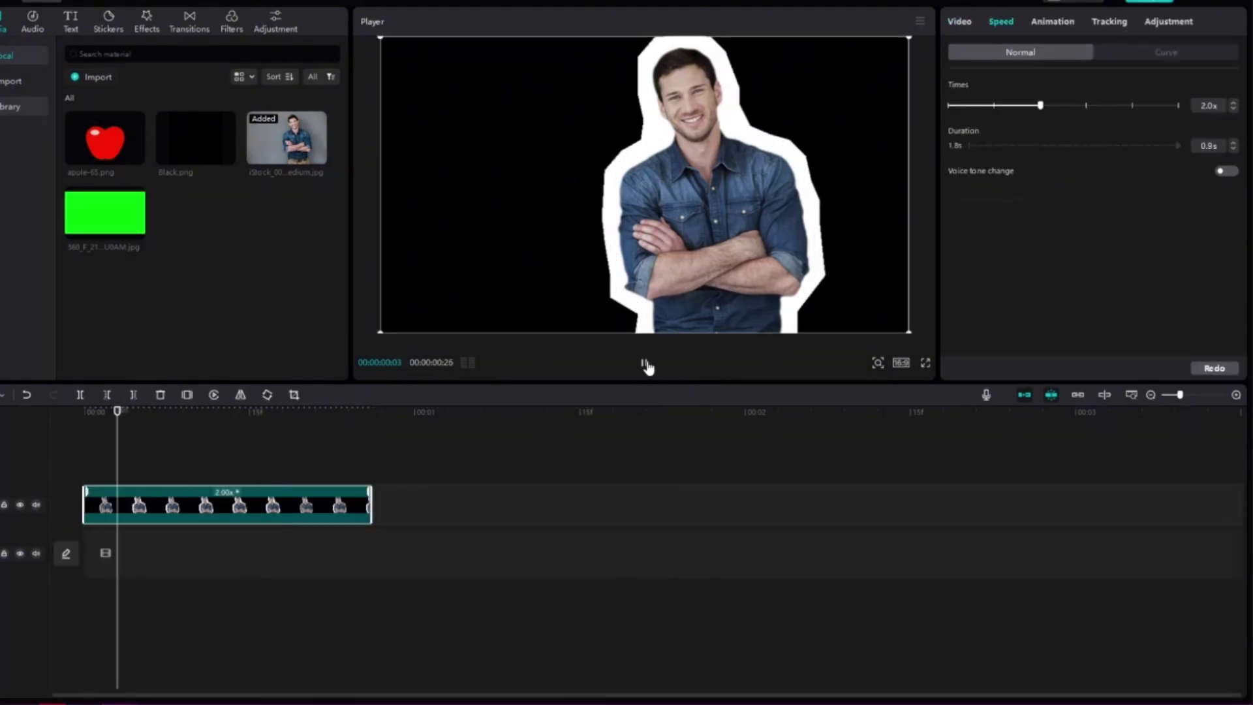
Set the stop-motion compound clip's speed to 0.6x and play it through.
click(648, 366)
click(973, 105)
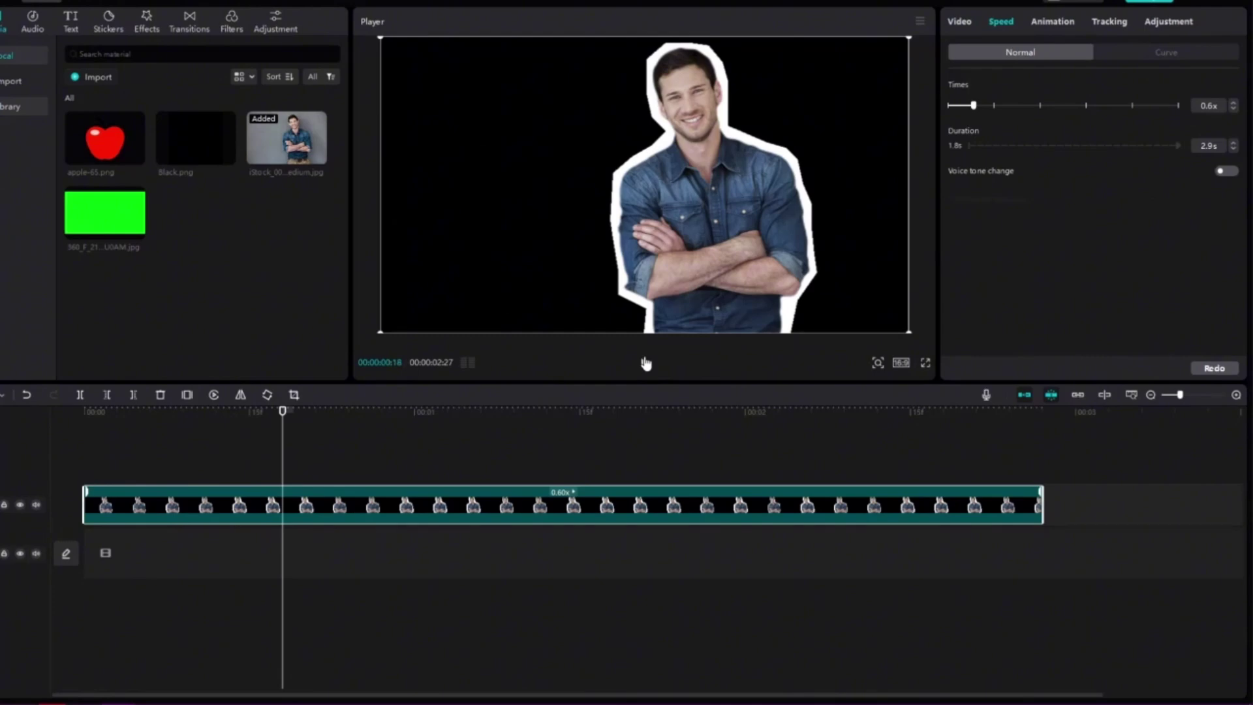
click(646, 363)
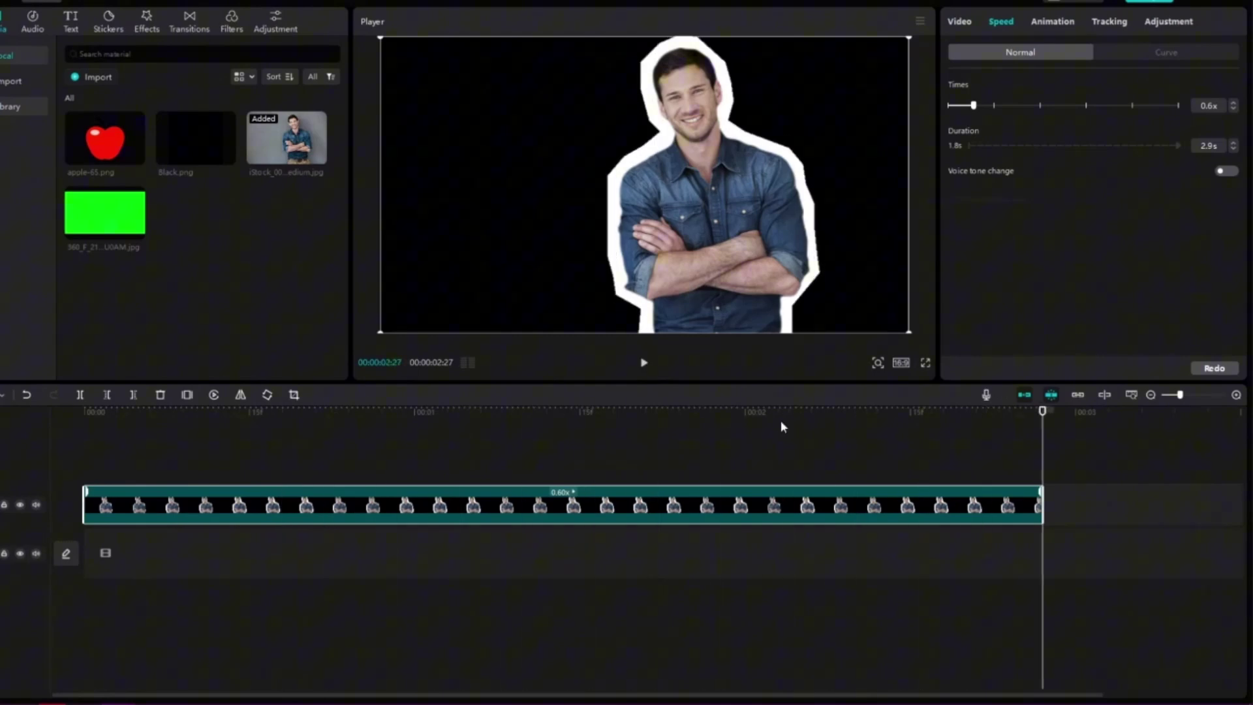
Resize the outlined man smaller and reposition him further left in the frame.
drag(903, 329, 862, 302)
mouse_move(613, 187)
mouse_down()
mouse_move(570, 235)
mouse_move(717, 223)
mouse_up()
drag(538, 120, 503, 102)
drag(695, 215, 572, 199)
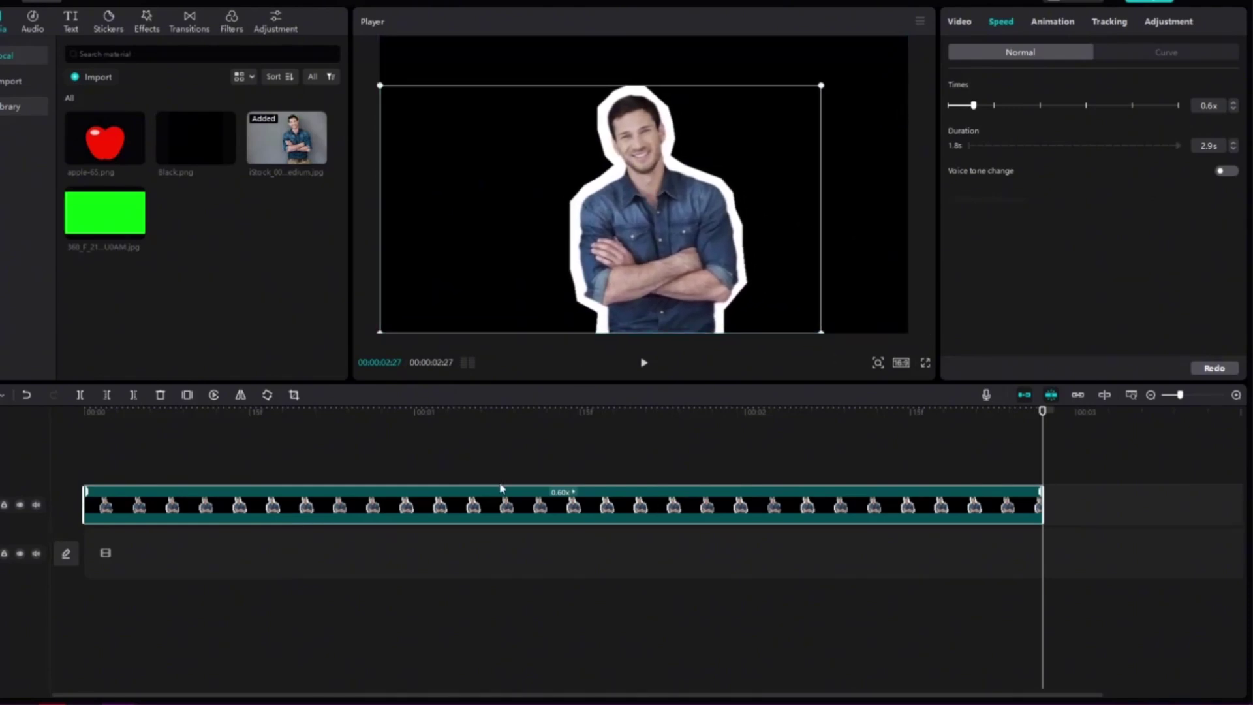
Place the green background on a lower track, trimmed to end with the stop-motion clip.
click(581, 584)
drag(105, 214, 117, 548)
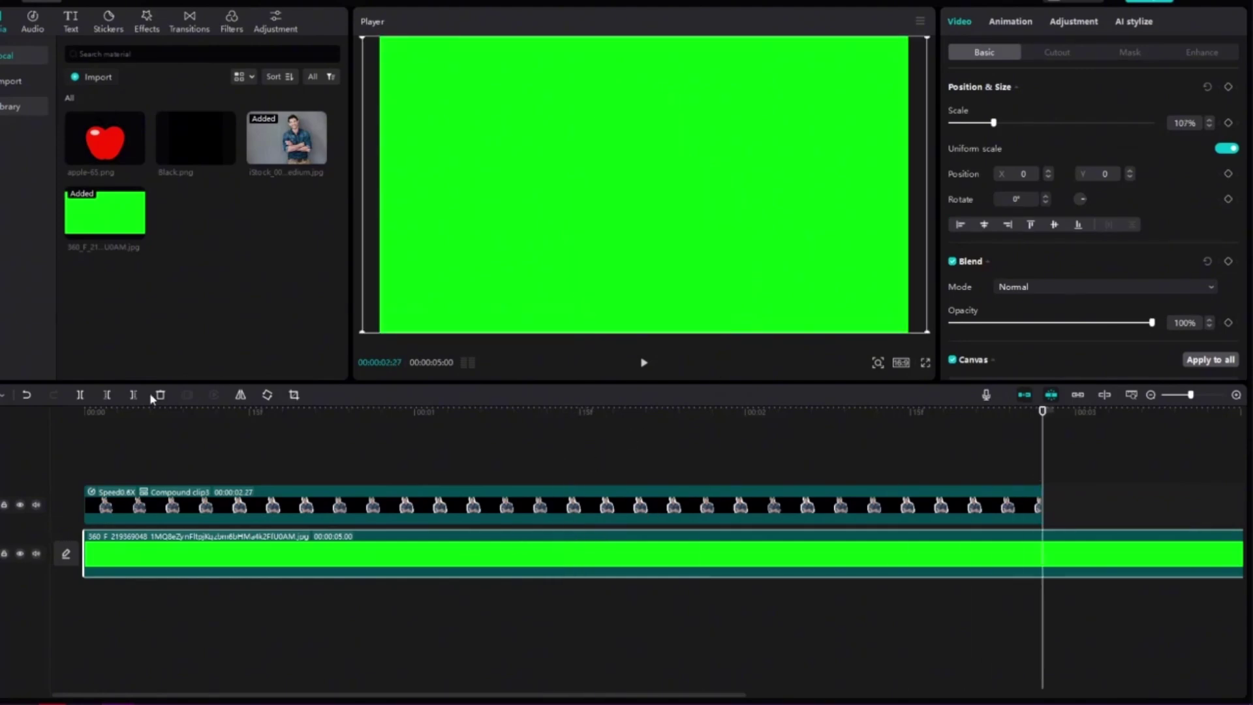
drag(1241, 554, 1042, 554)
click(236, 514)
Split the stop-motion clip at the playhead and add a flash transition at the split.
key(ctrl+b)
click(189, 20)
drag(296, 150, 228, 504)
click(181, 474)
click(161, 505)
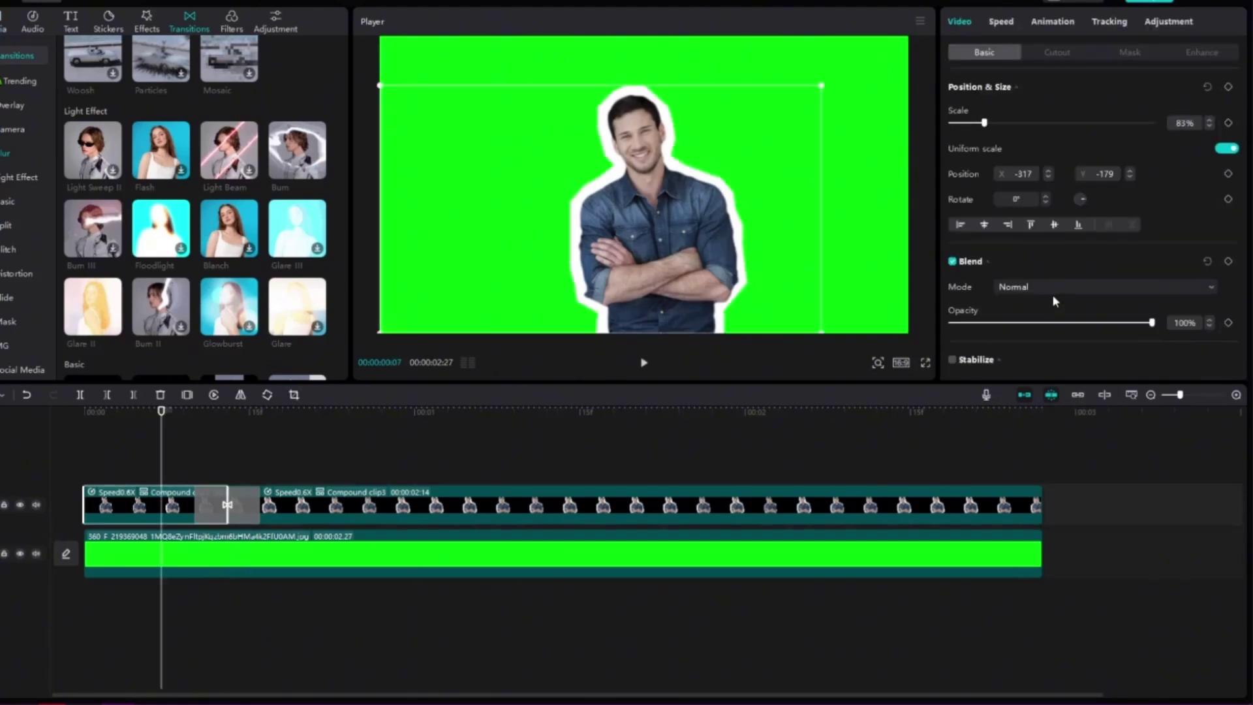
drag(1175, 323, 950, 323)
click(1054, 52)
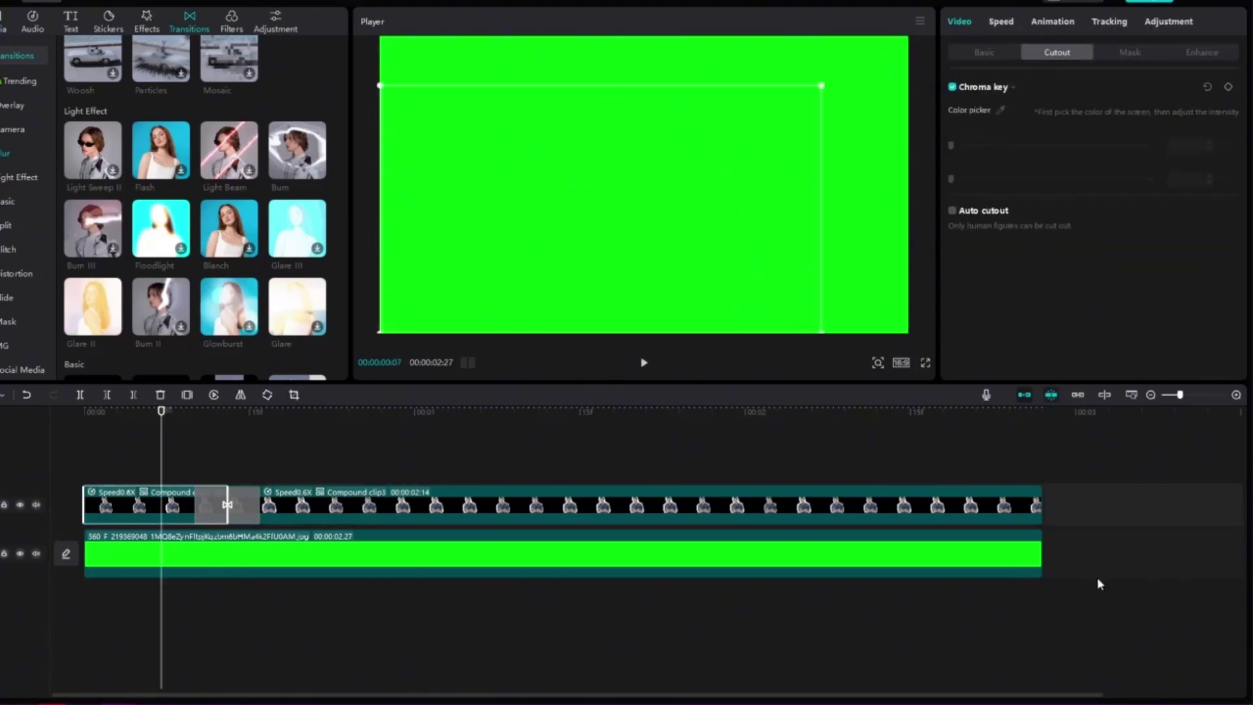
Group both timeline clips together, then ungroup them again.
click(403, 627)
key(ctrl+a)
right_click(403, 477)
key(ctrl+g)
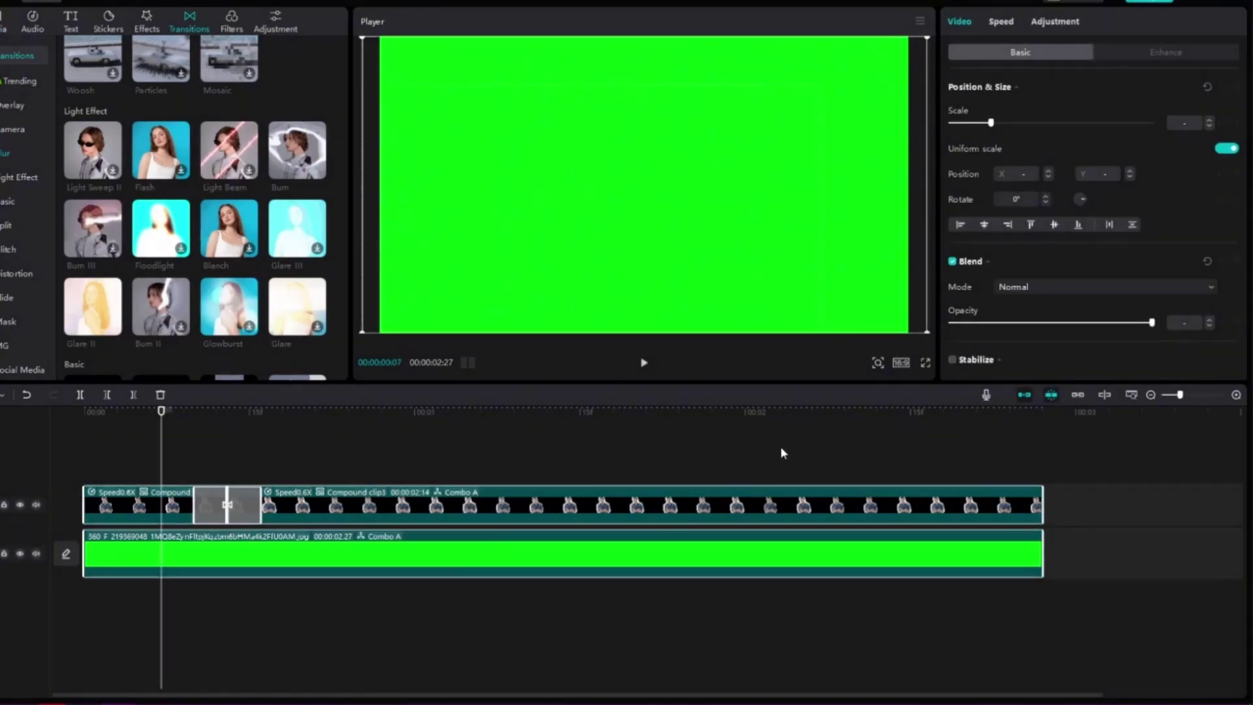
click(845, 612)
click(294, 553)
right_click(229, 553)
click(229, 616)
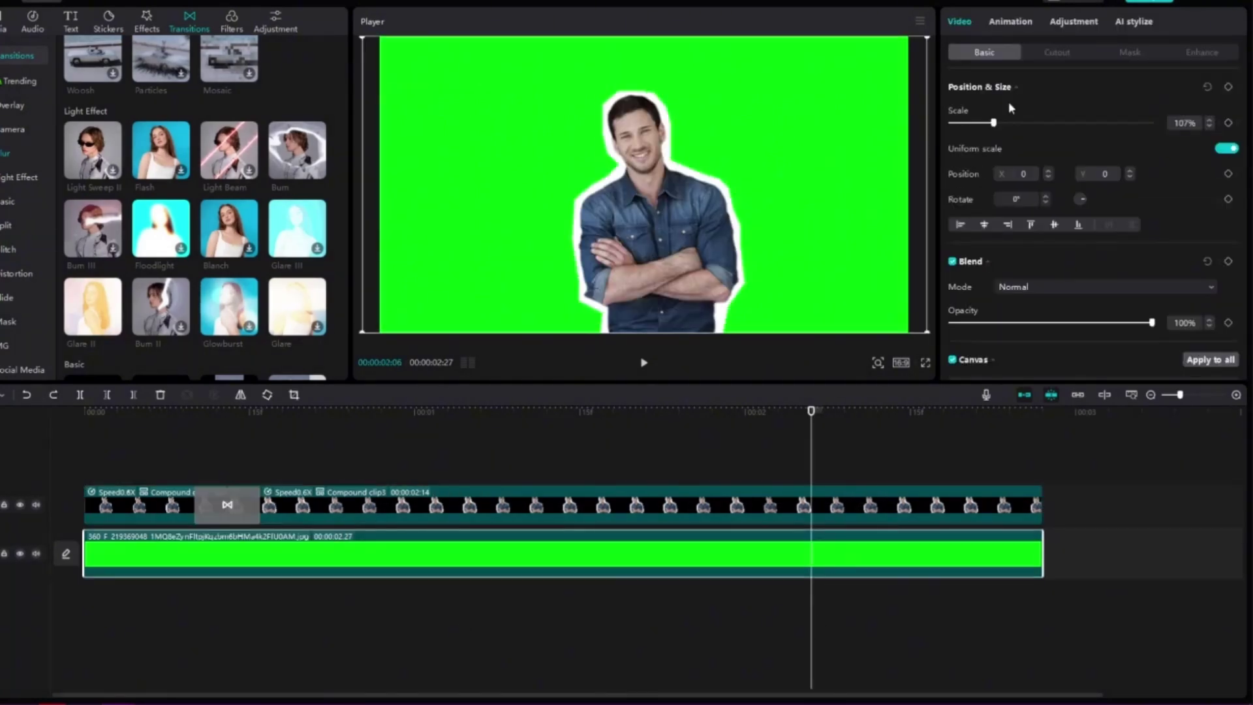
Key out the green background clip with the Chroma key colour picker and preview the result.
click(226, 504)
click(1057, 52)
click(953, 86)
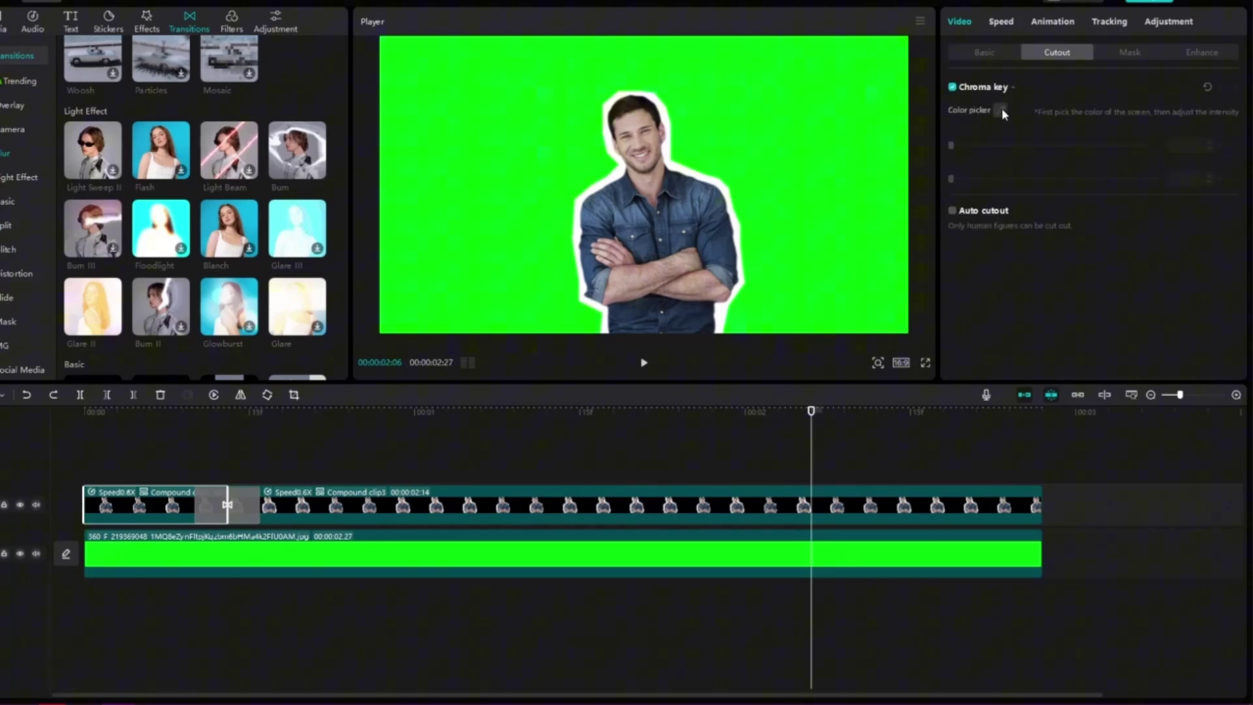
click(679, 551)
click(953, 86)
click(1000, 110)
click(896, 117)
click(509, 425)
click(645, 365)
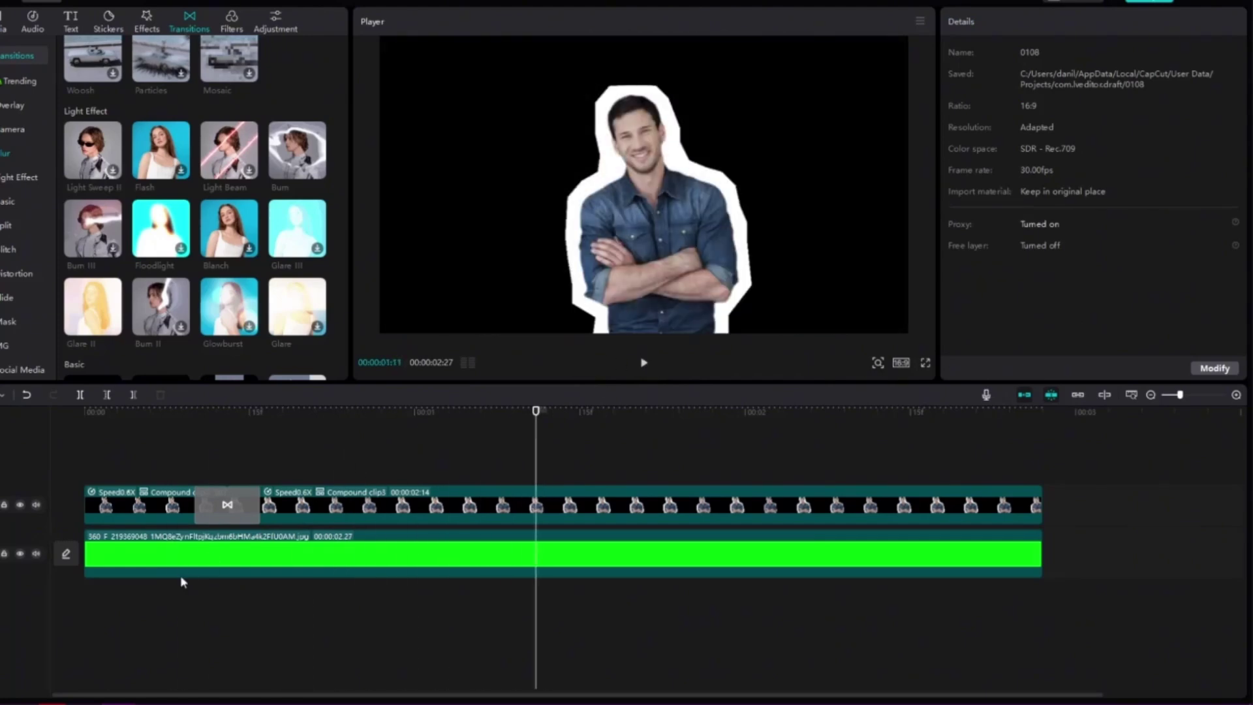
click(172, 594)
click(645, 368)
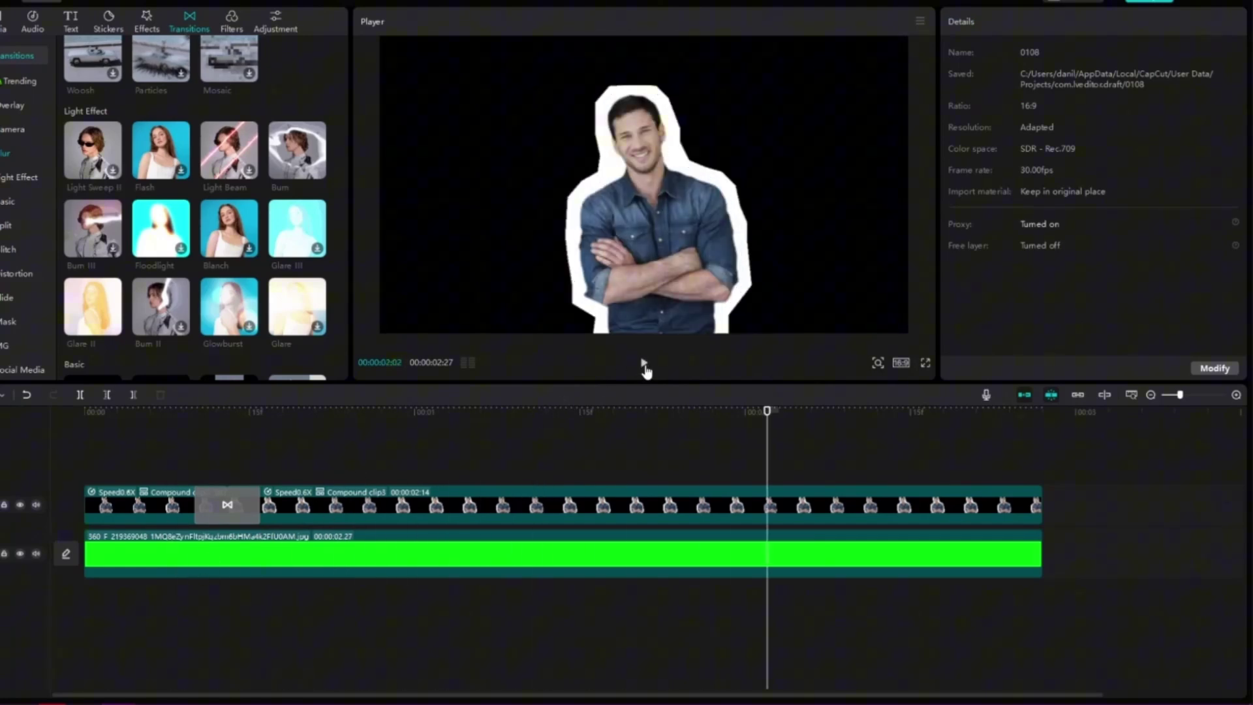